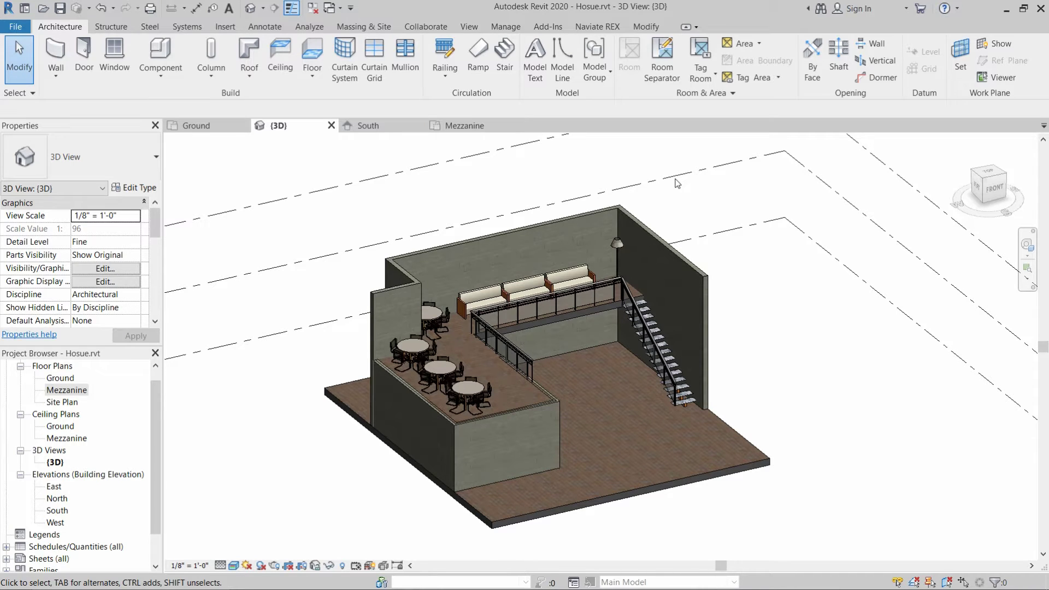
Step: Switch from the 3D view to the Ground floor plan of Hosue.rvt
click(371, 26)
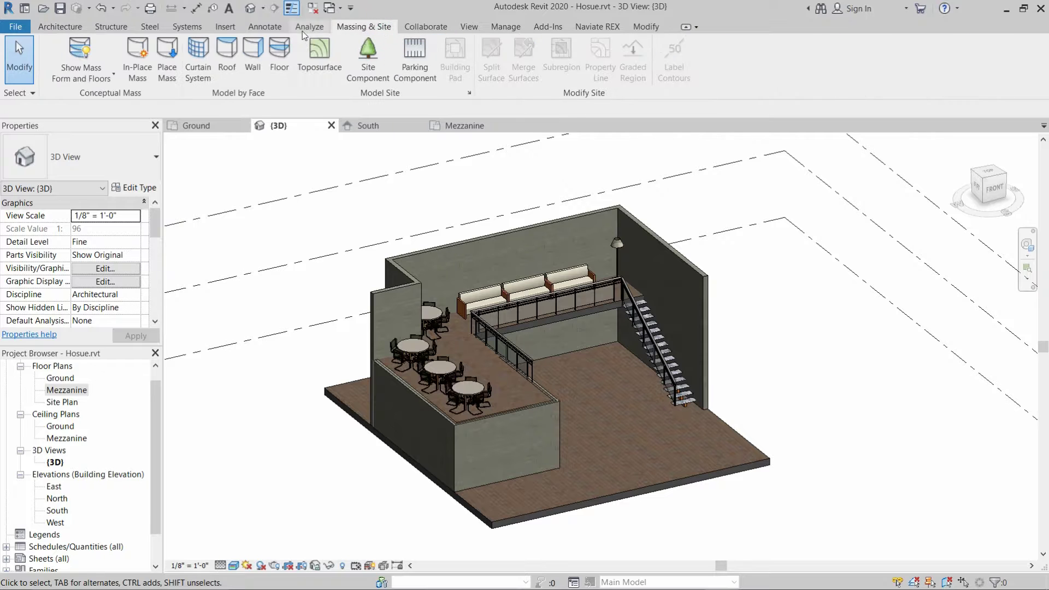
click(60, 27)
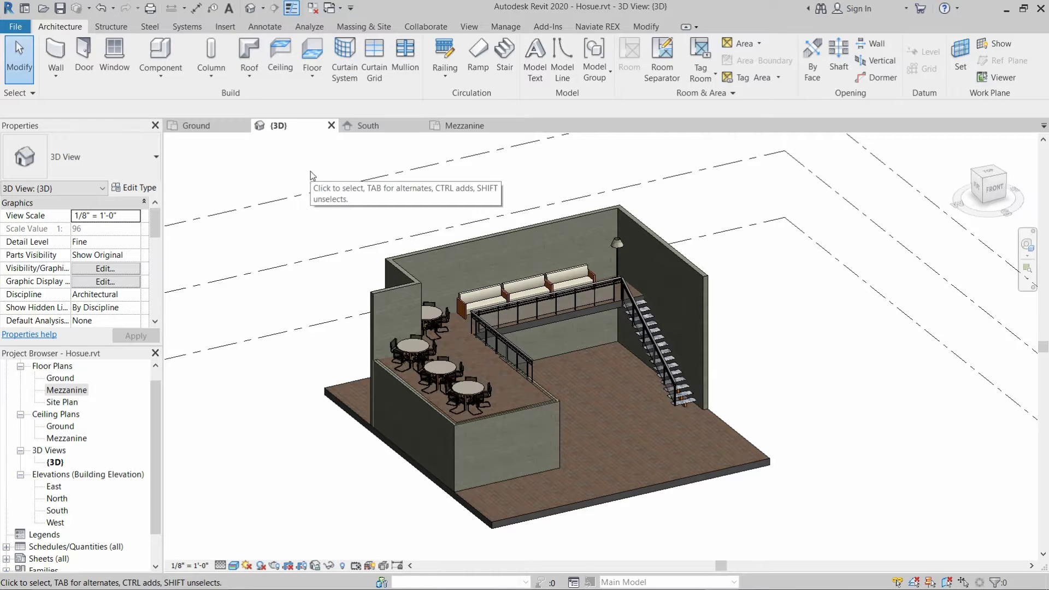
click(389, 30)
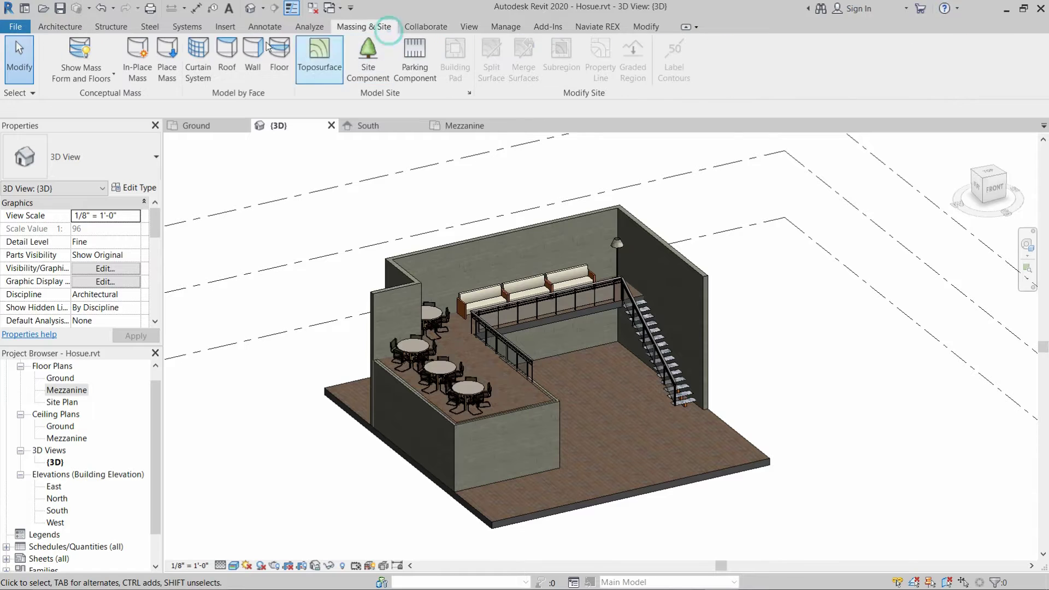
click(207, 129)
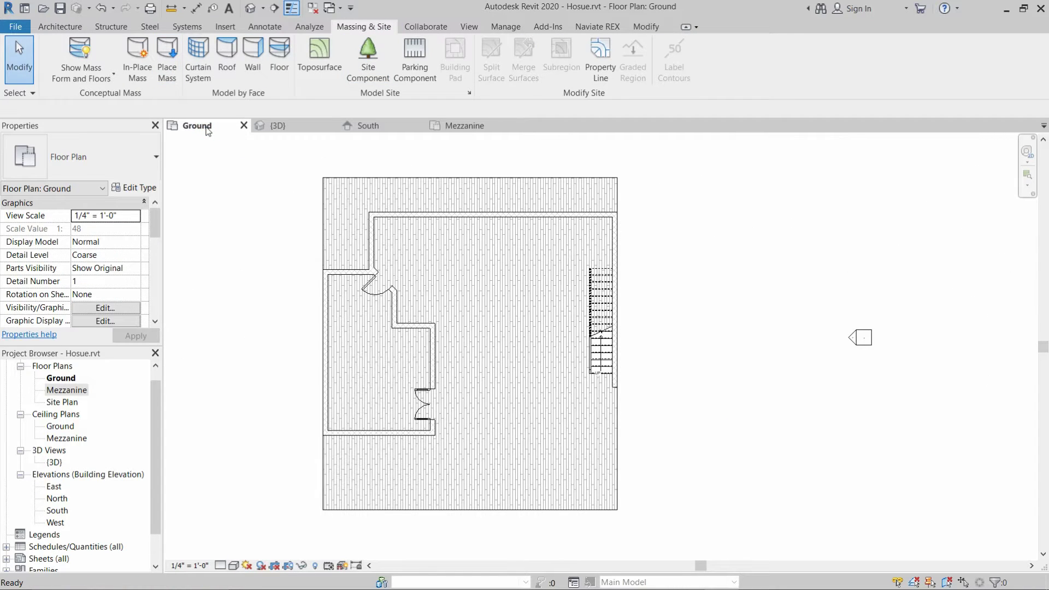
Step: Start a new in-place mass and name it 'Combo'
click(140, 68)
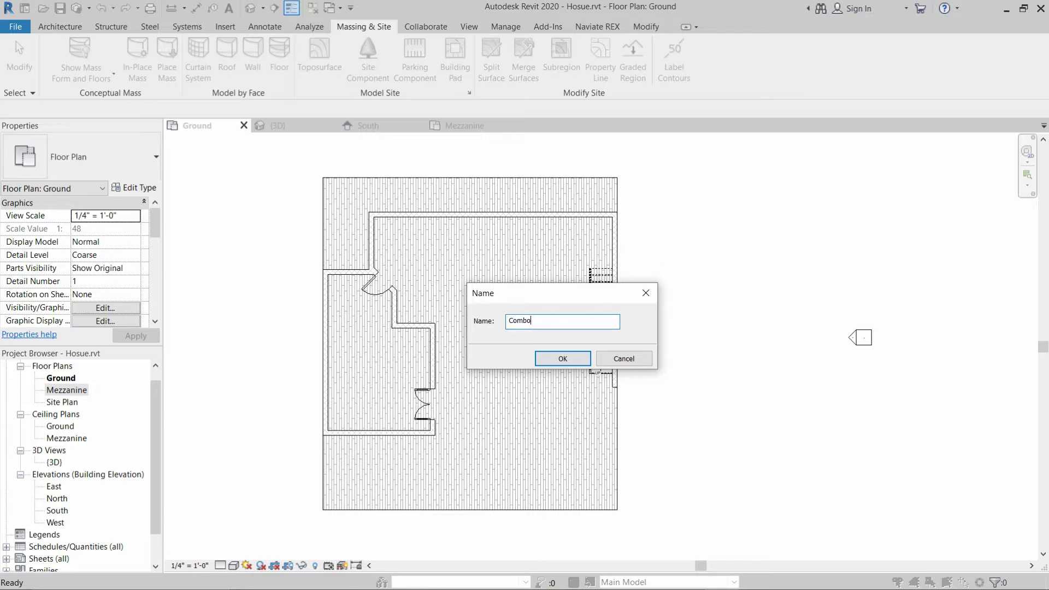
text(Combo)
click(569, 359)
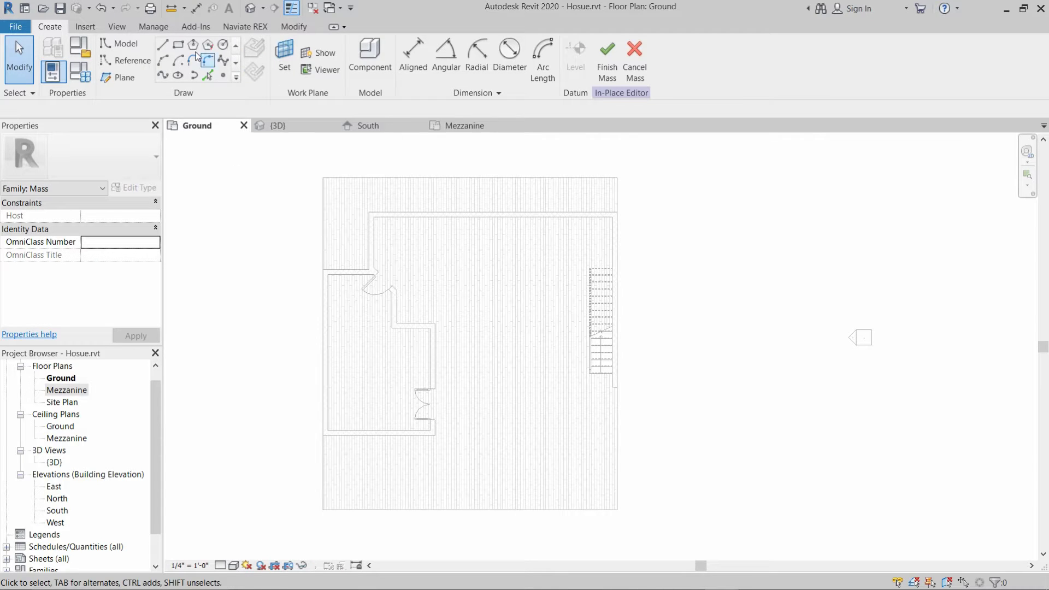
Step: Draw a rectangle from the floor's top-left corner to its bottom-right corner
click(179, 49)
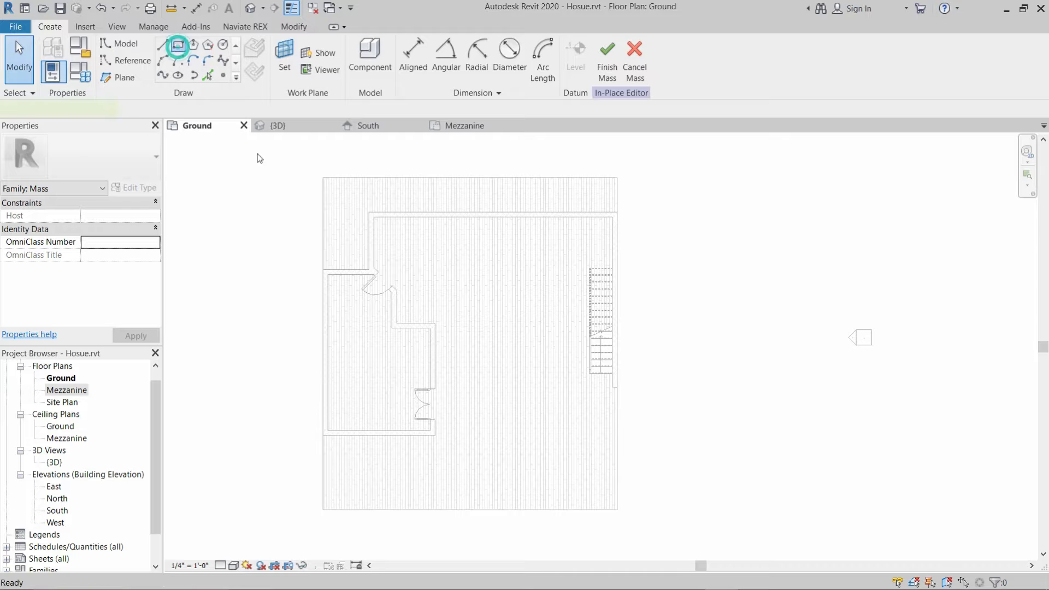
click(323, 178)
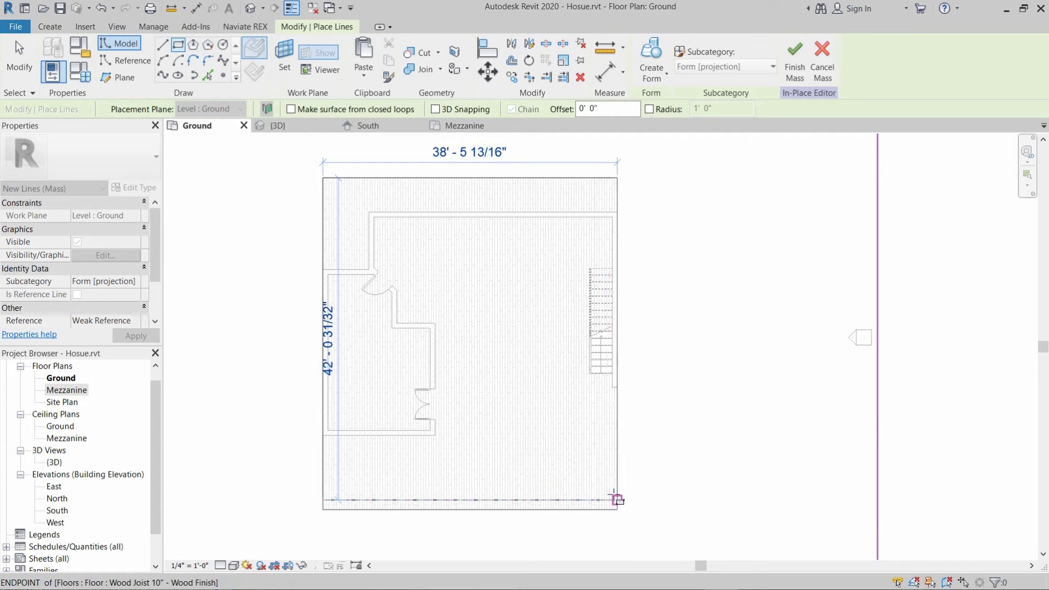
click(613, 509)
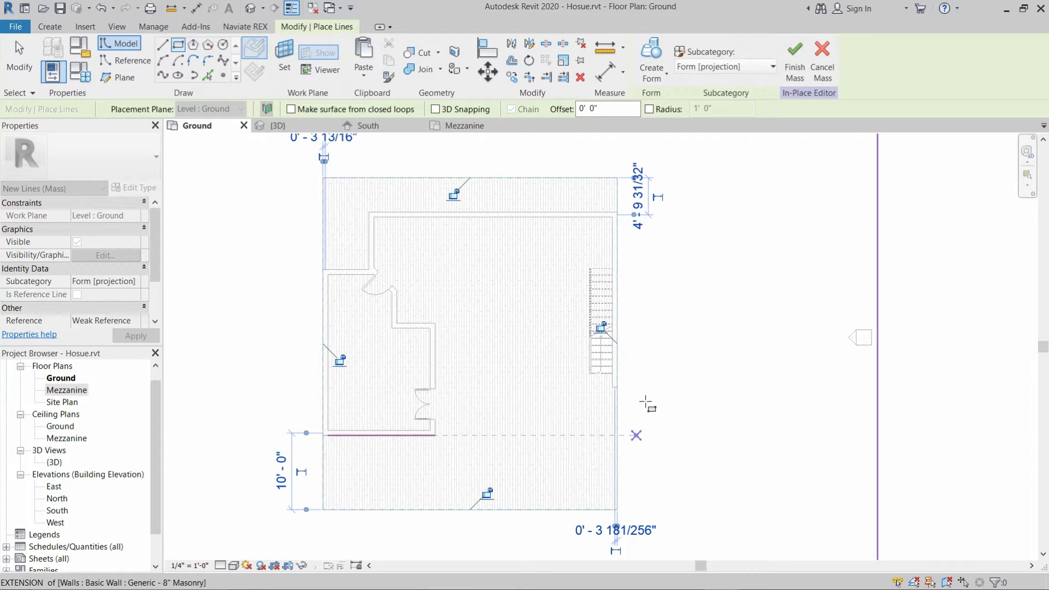
key(Escape)
key(Escape)
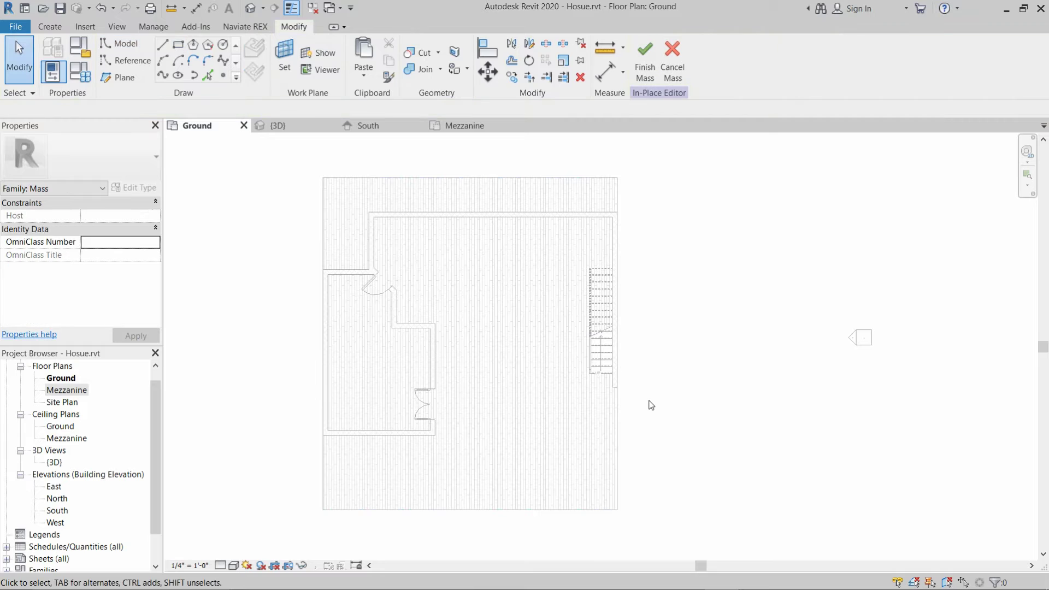
Step: Extrude the four rectangle lines into a solid form and finish the mass
key(Tab)
click(520, 177)
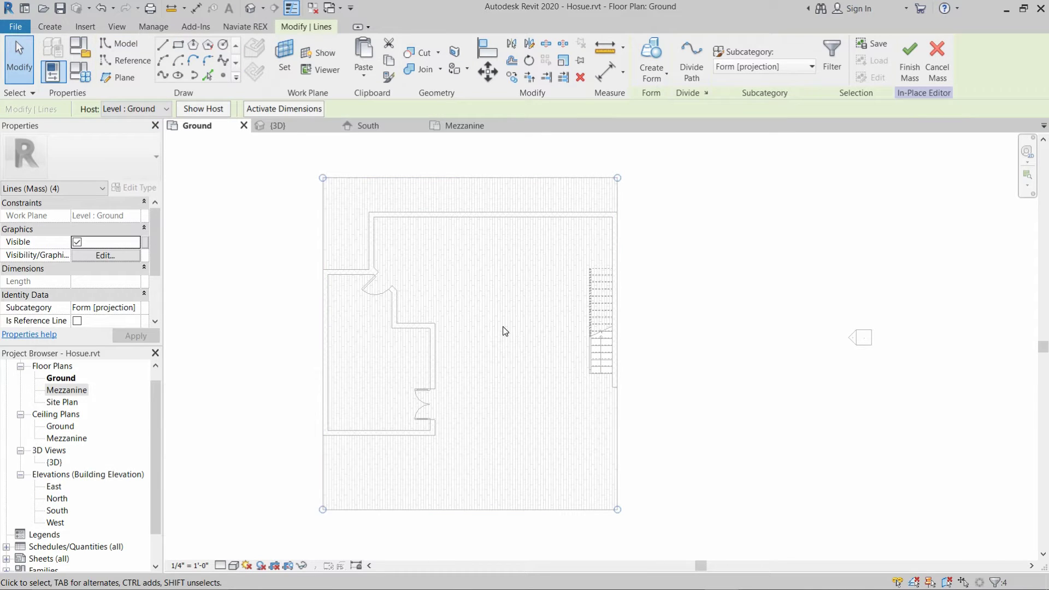
click(656, 72)
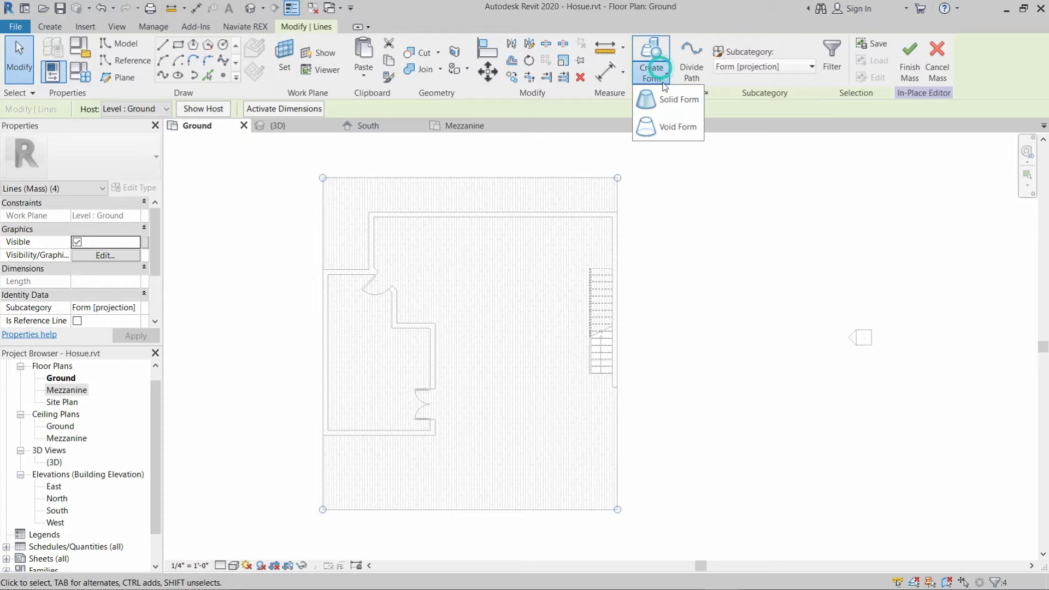
click(666, 100)
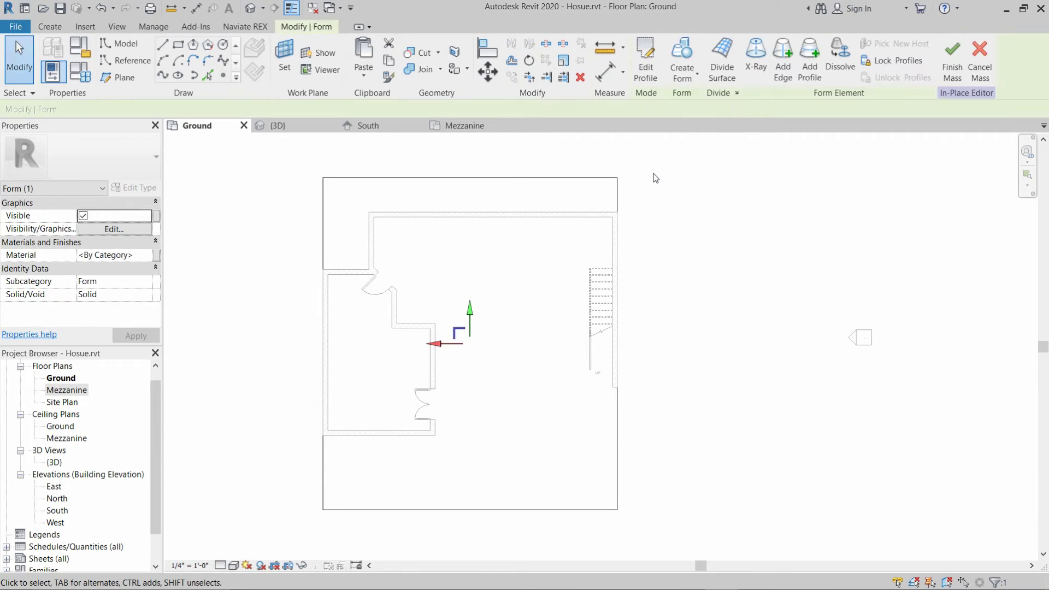
click(952, 60)
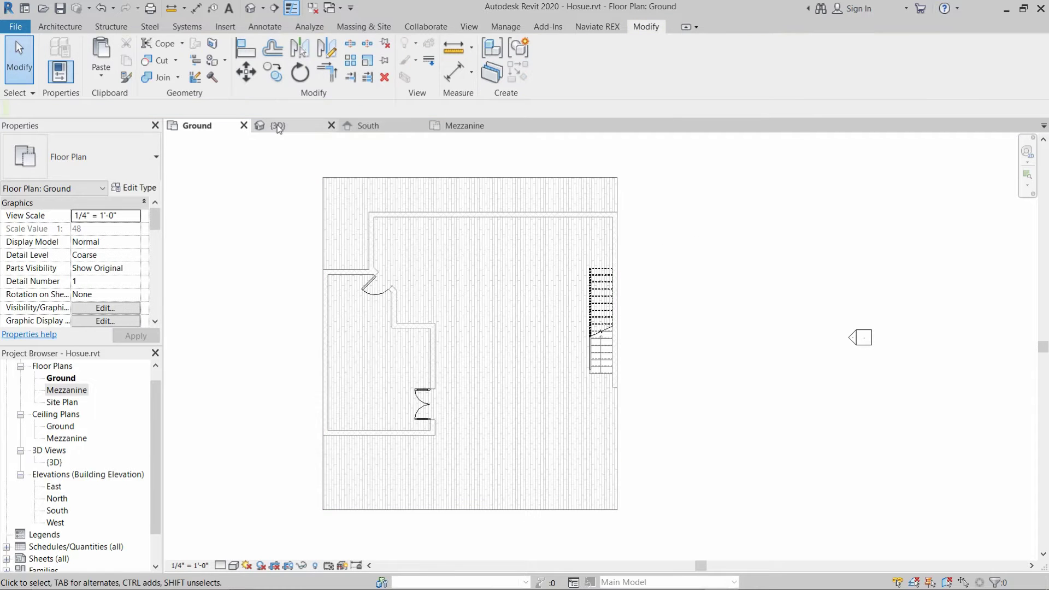
Step: Show the 3D corner view and select the 33343.36 CF Combo box mass
click(278, 126)
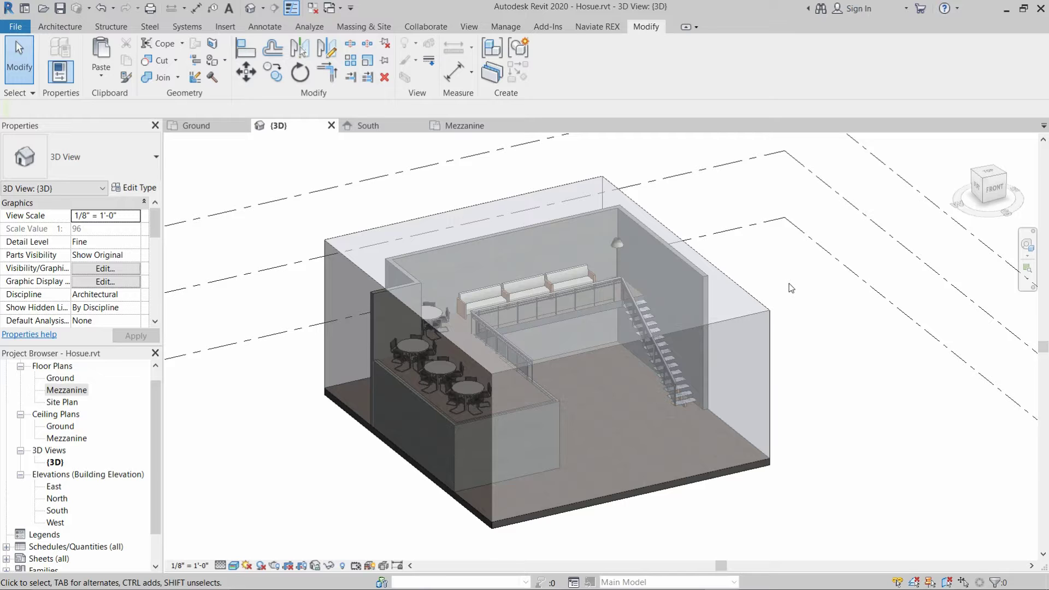
click(995, 193)
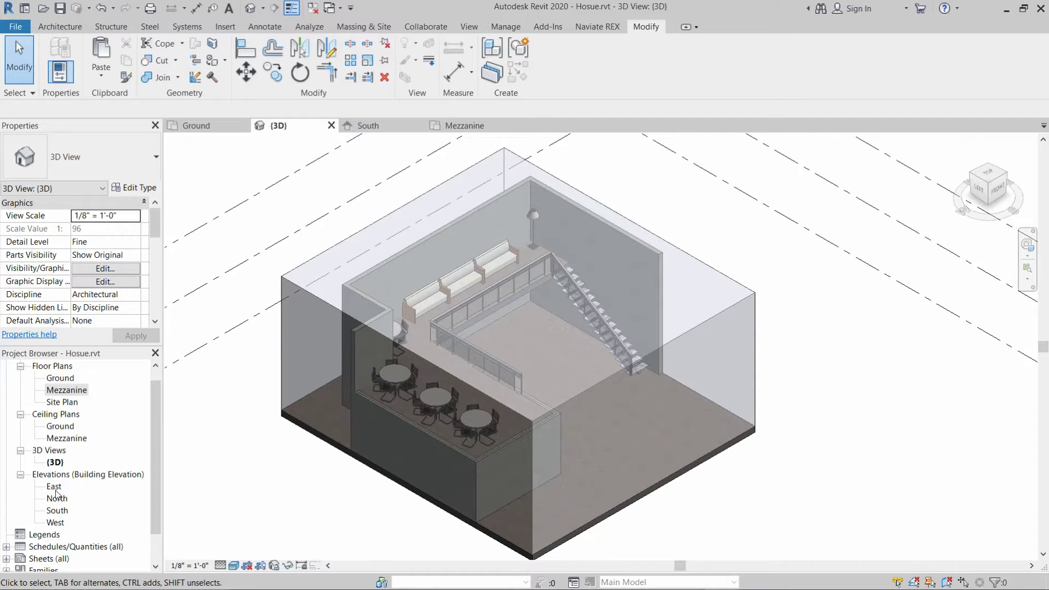
click(675, 336)
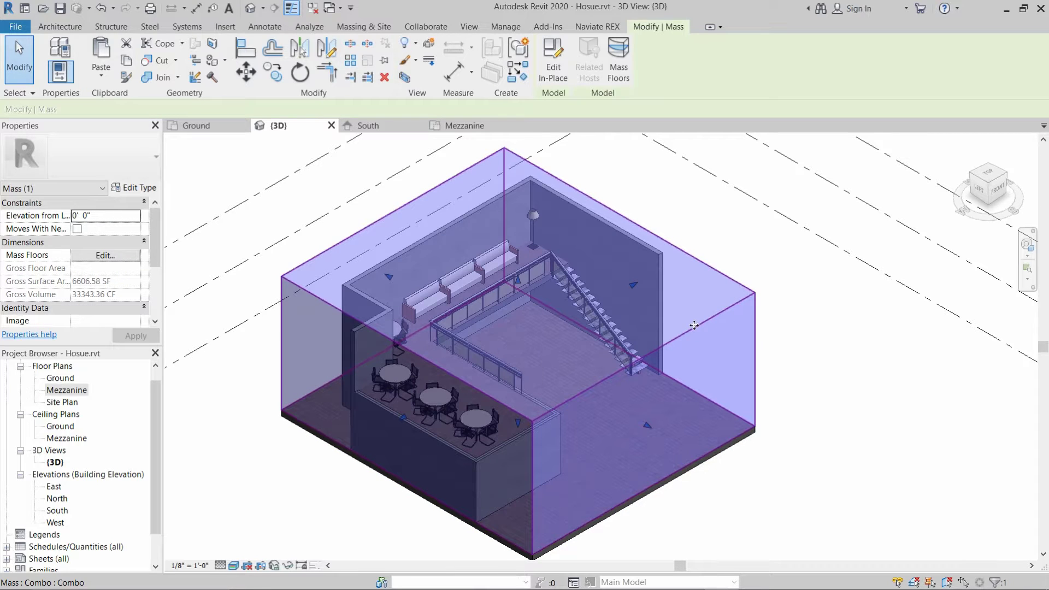
Step: In the East elevation, move the mass's top edge inward to span 30' - 3 49/128"
double_click(694, 325)
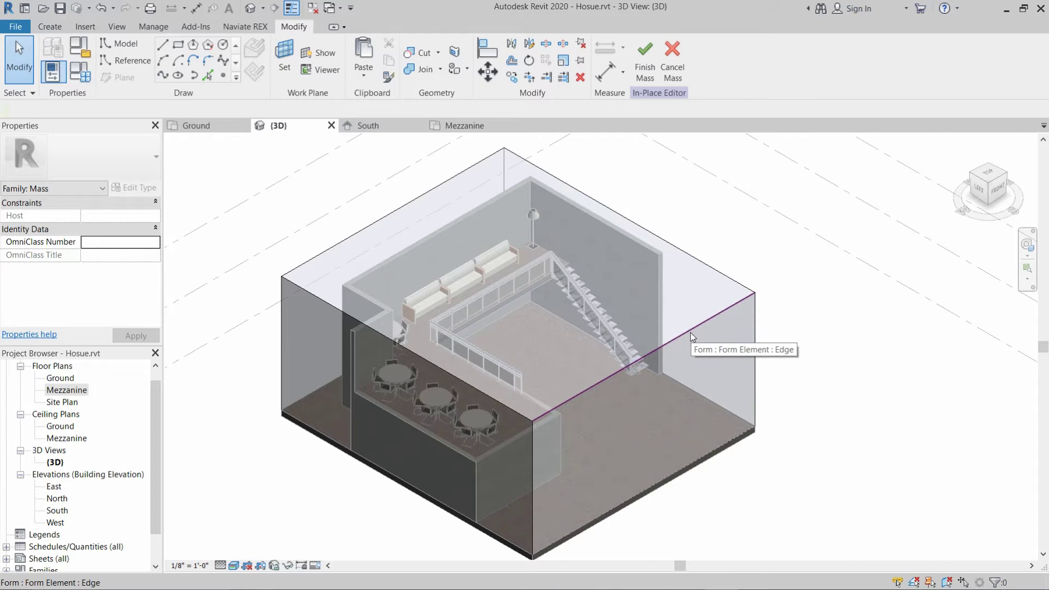
click(690, 331)
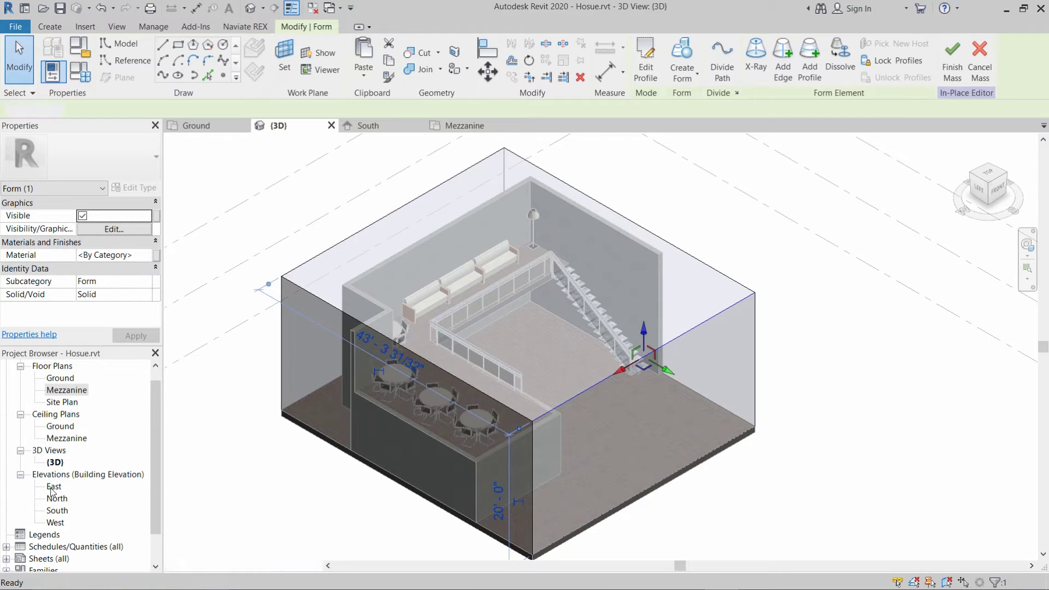
double_click(54, 486)
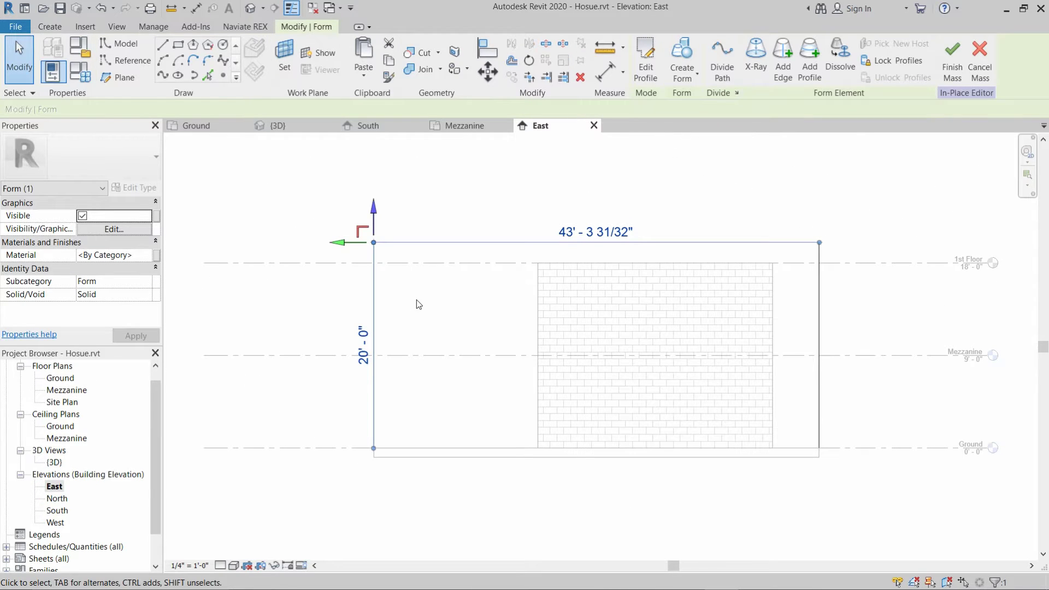
click(374, 242)
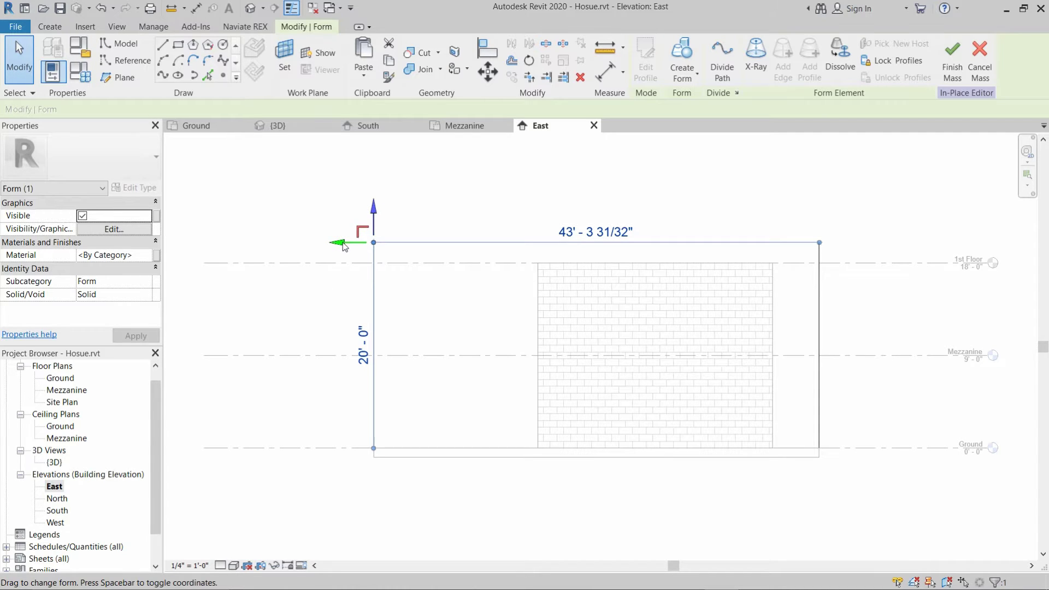
drag(345, 245, 500, 245)
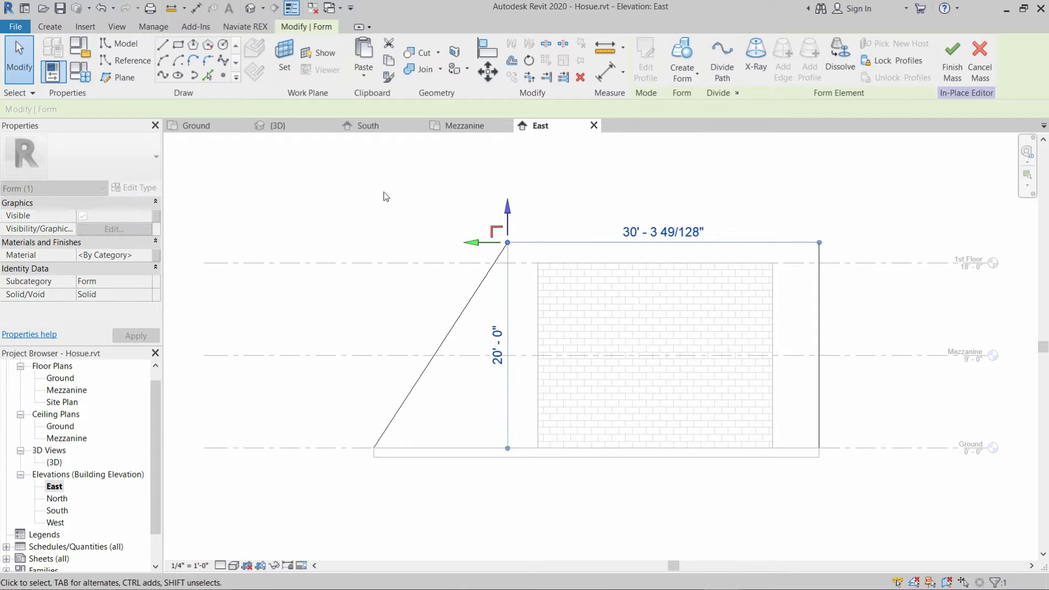
click(357, 182)
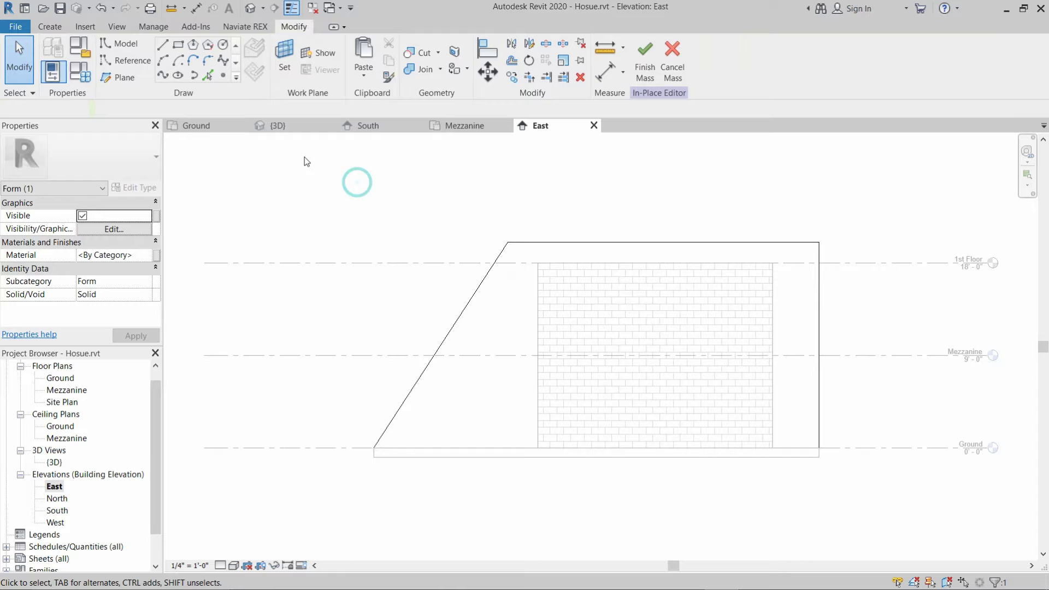
Step: Pull the mass's bottom edge inward to about 39' - 1 15/16", narrowing the sloped side
click(277, 126)
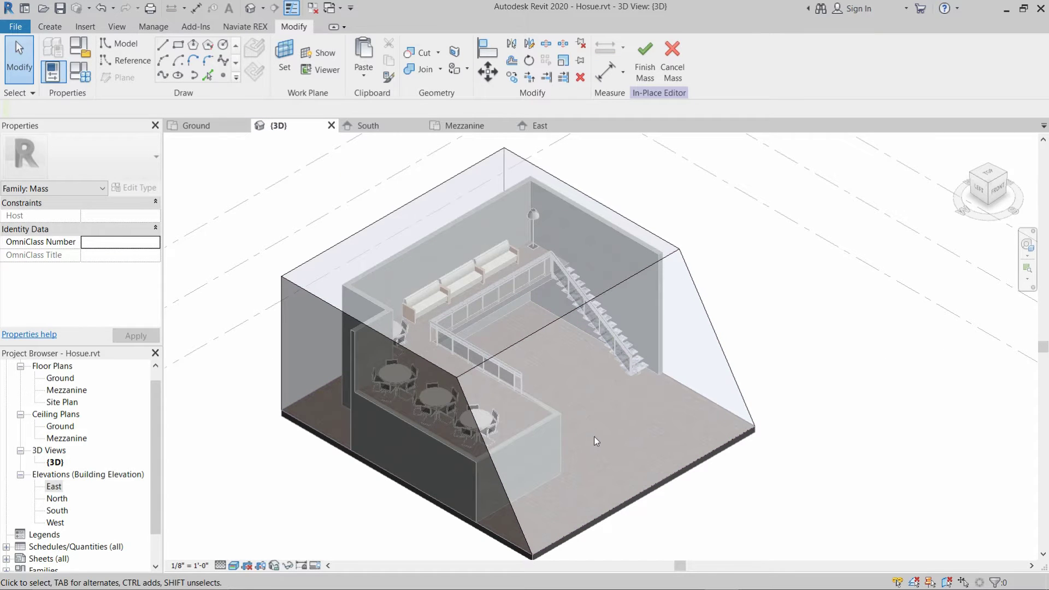
click(1004, 174)
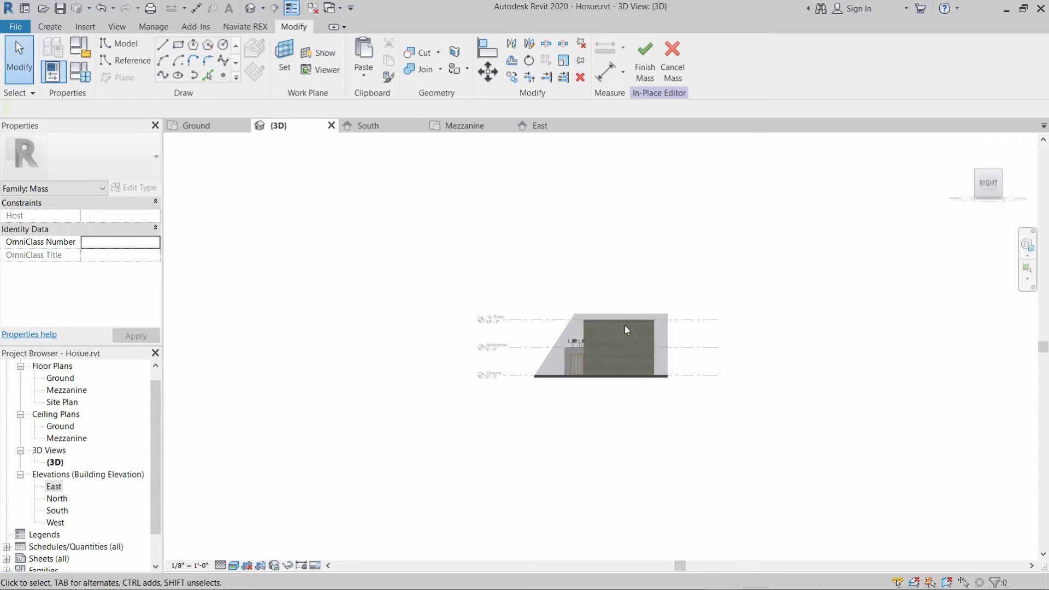
scroll(640, 334, up, 5)
scroll(637, 365, up, 1)
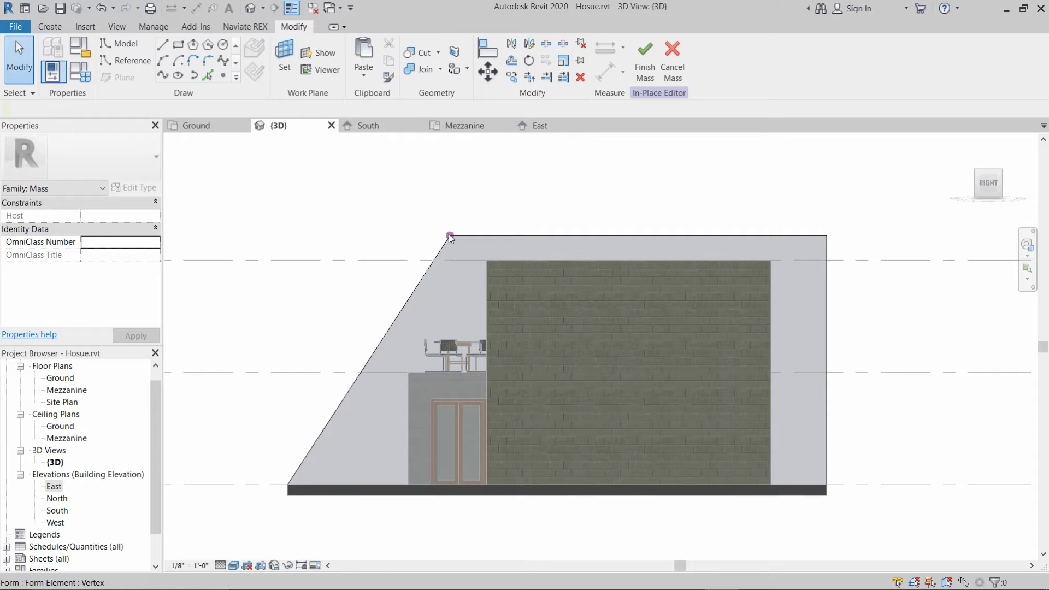
click(978, 173)
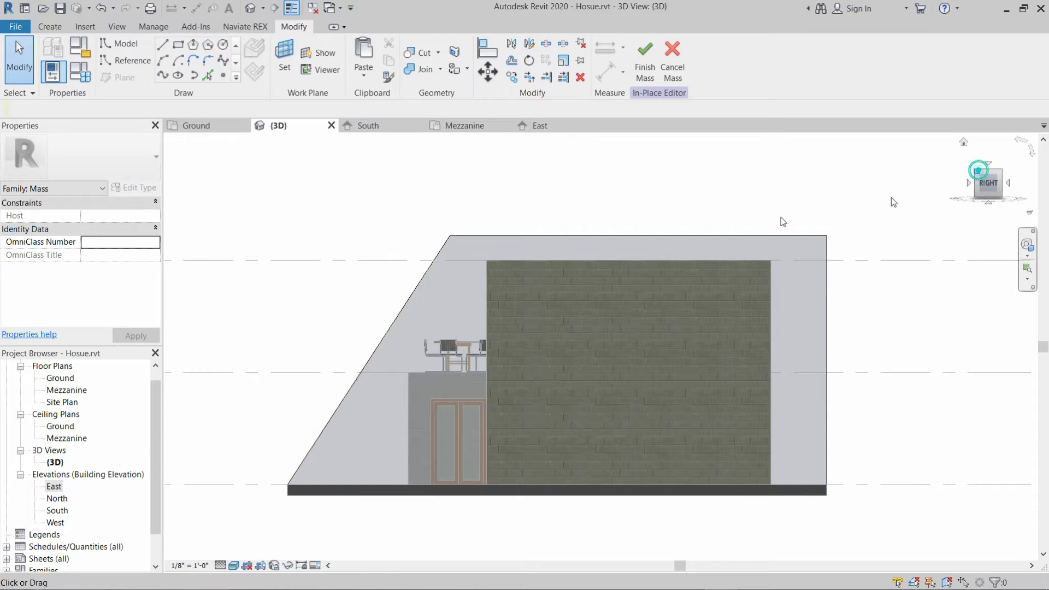
scroll(704, 335, up, 2)
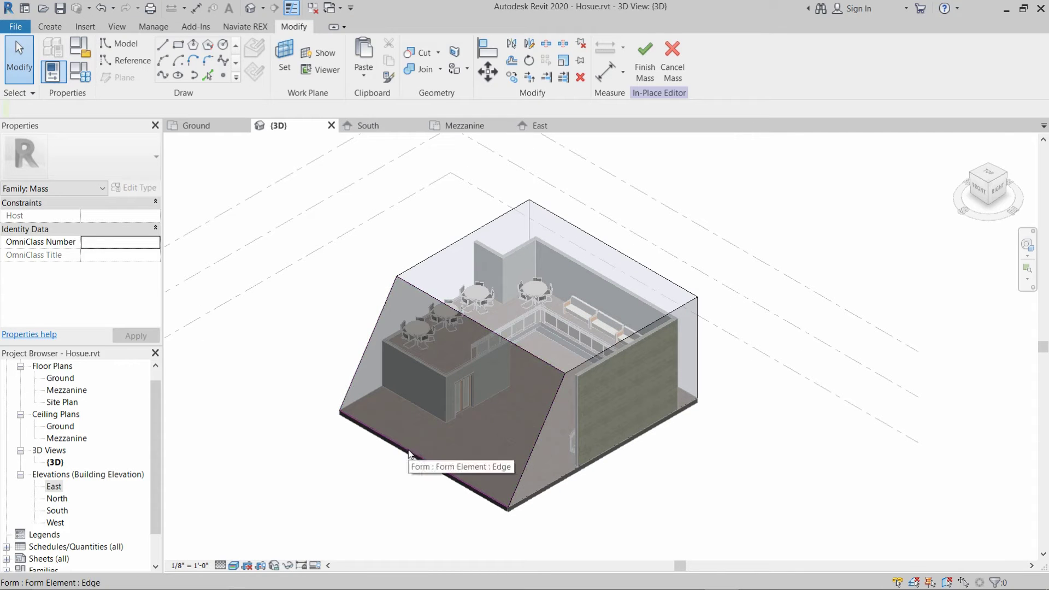
click(423, 461)
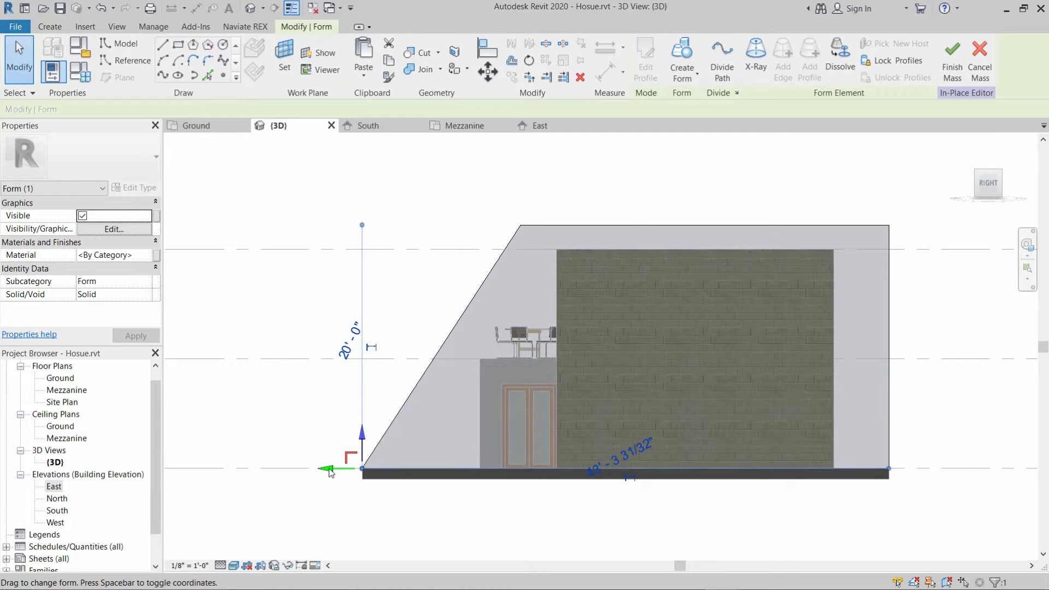
drag(334, 470, 409, 465)
click(484, 225)
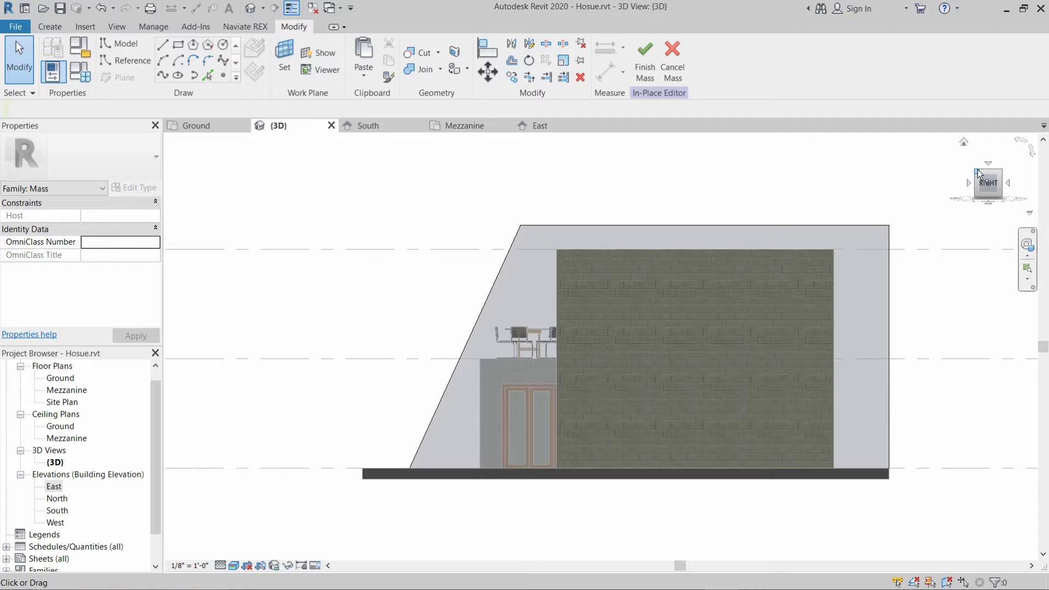
click(963, 141)
Step: From the right side, shift the top front edge back to about 26' - 6 143/256"
scroll(609, 347, up, 3)
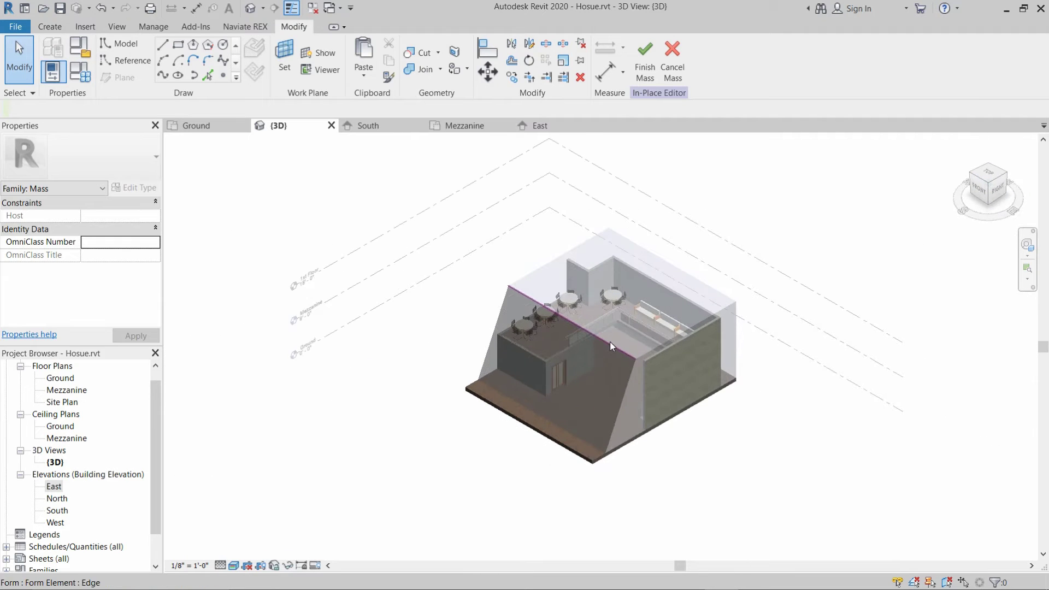
click(610, 341)
click(997, 192)
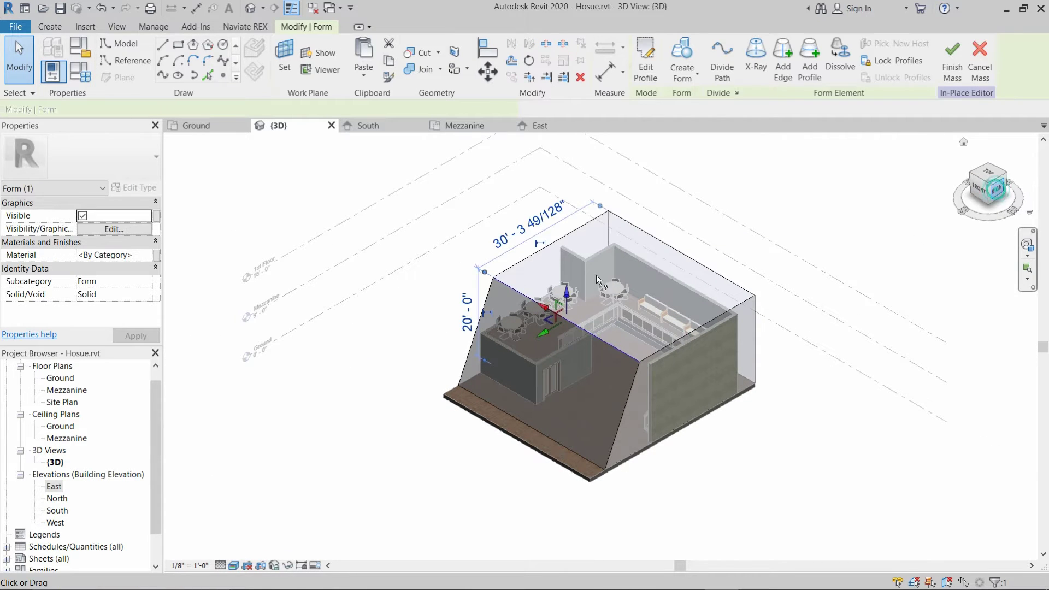
scroll(582, 263, up, 2)
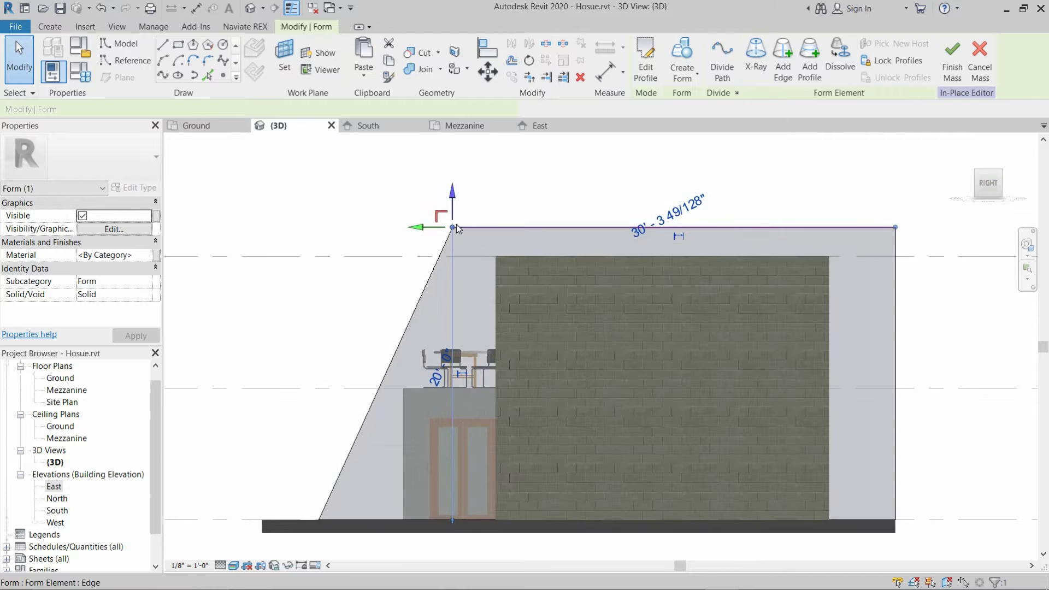
drag(418, 227, 506, 224)
click(359, 195)
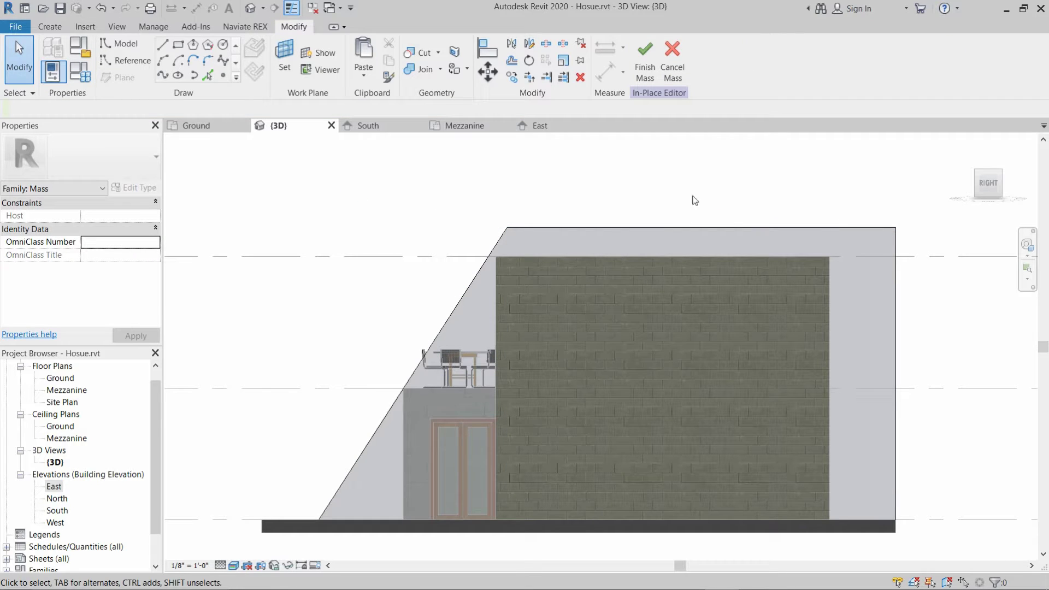
click(976, 171)
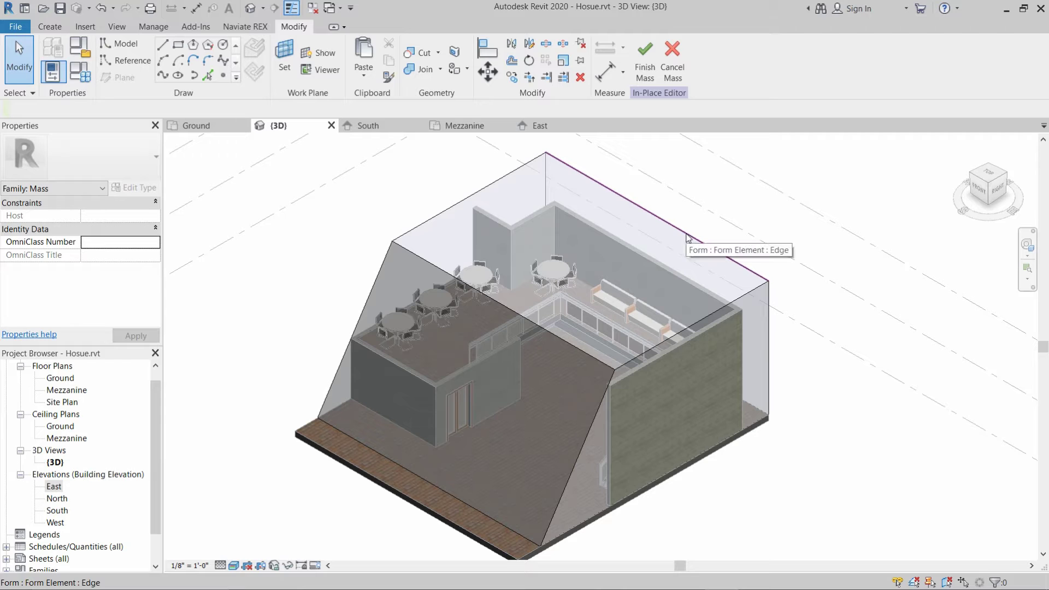
Step: Drop the mass's back top edge from 20'-0" down to 14'-0"
click(686, 235)
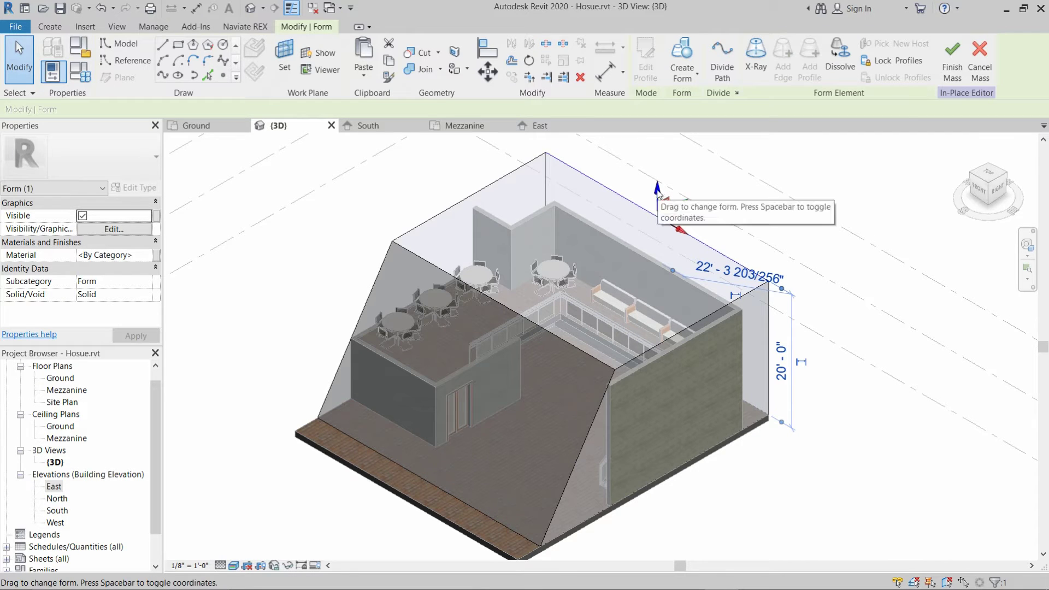
drag(657, 192, 646, 230)
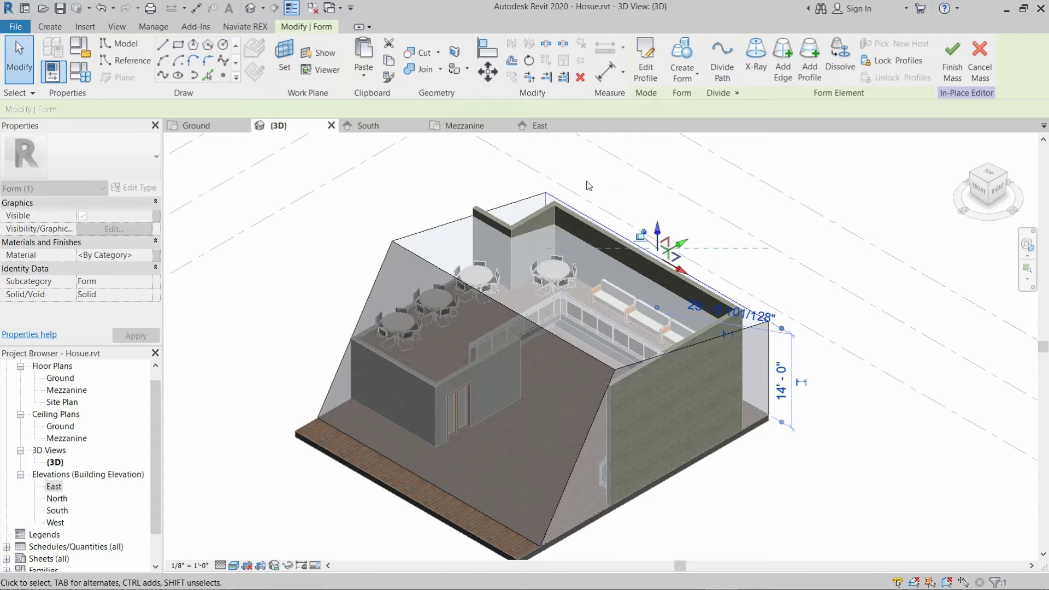
click(696, 209)
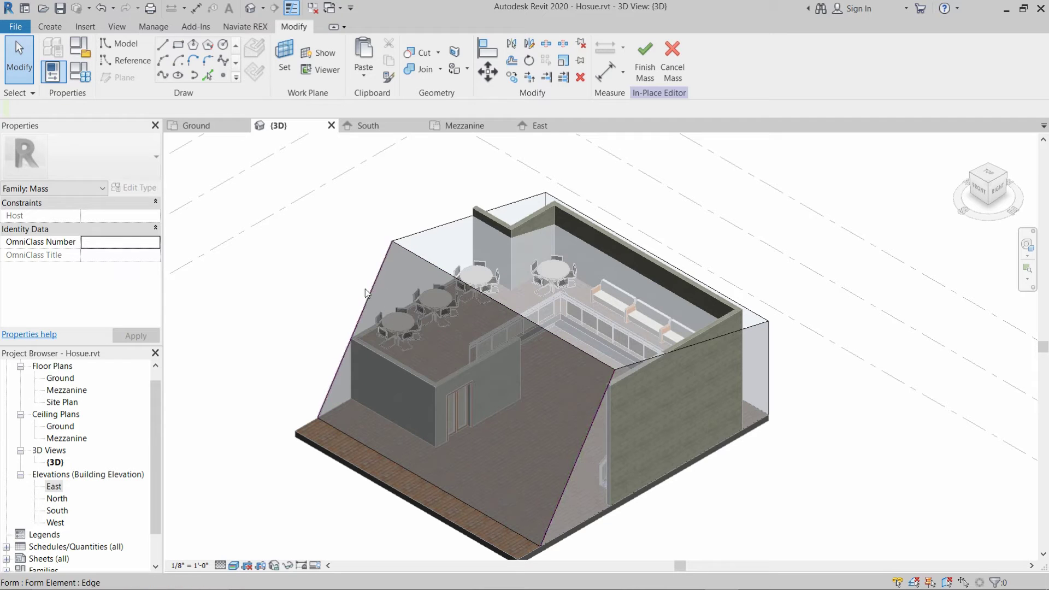
click(332, 248)
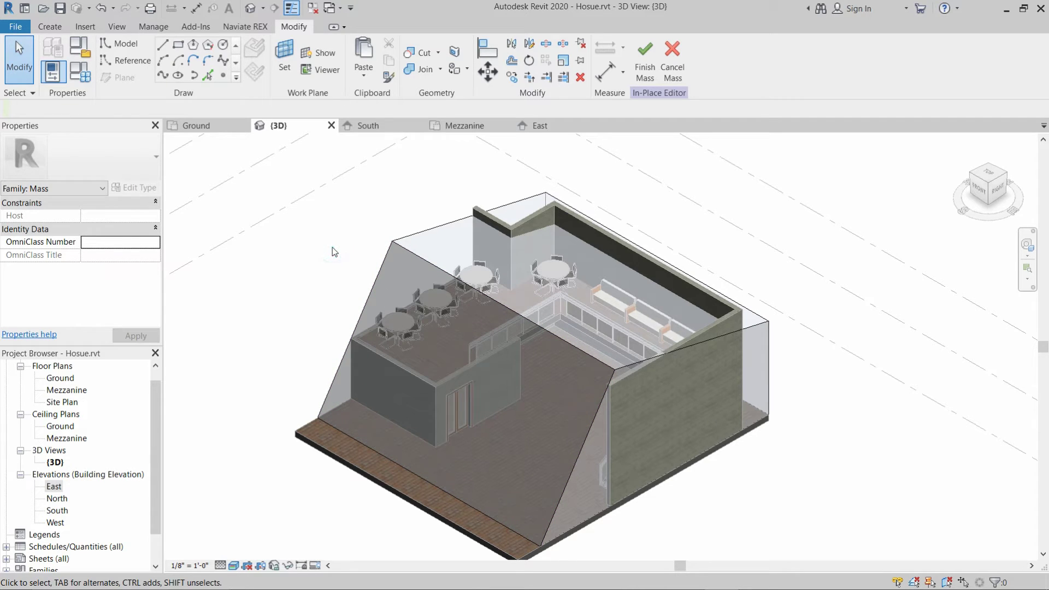
Step: Finish the Combo mass, keeping its sloped shape
click(646, 66)
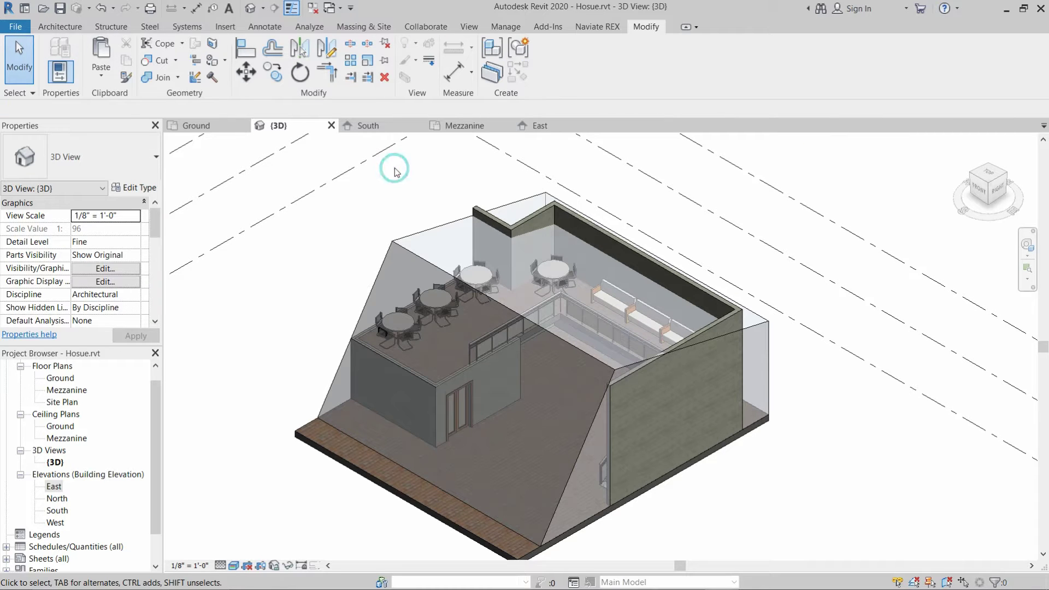
click(64, 30)
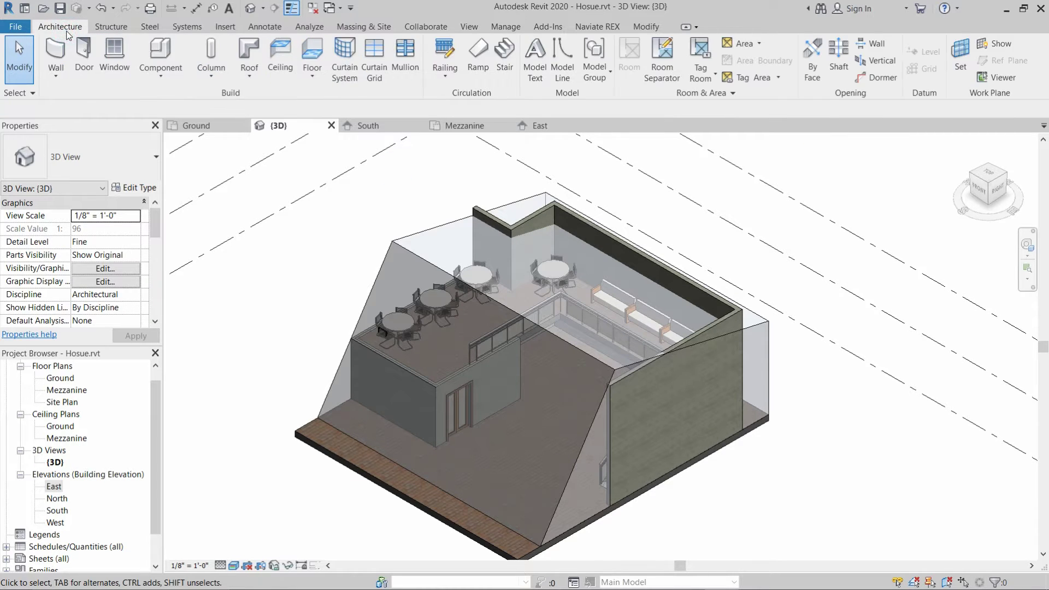
Step: Place a curtain system on the mass's sloped front face
click(345, 71)
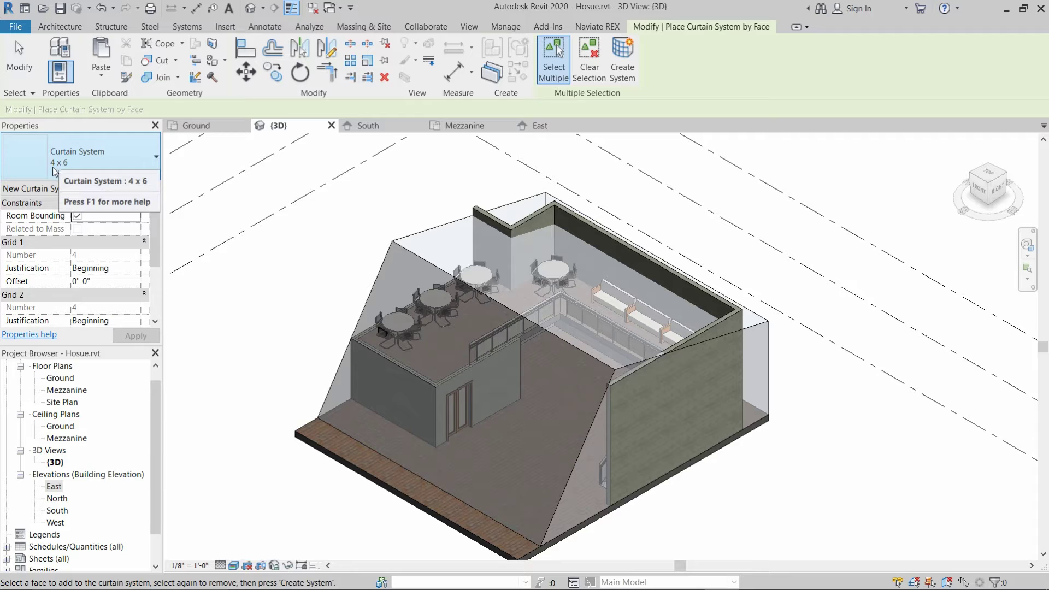
click(399, 249)
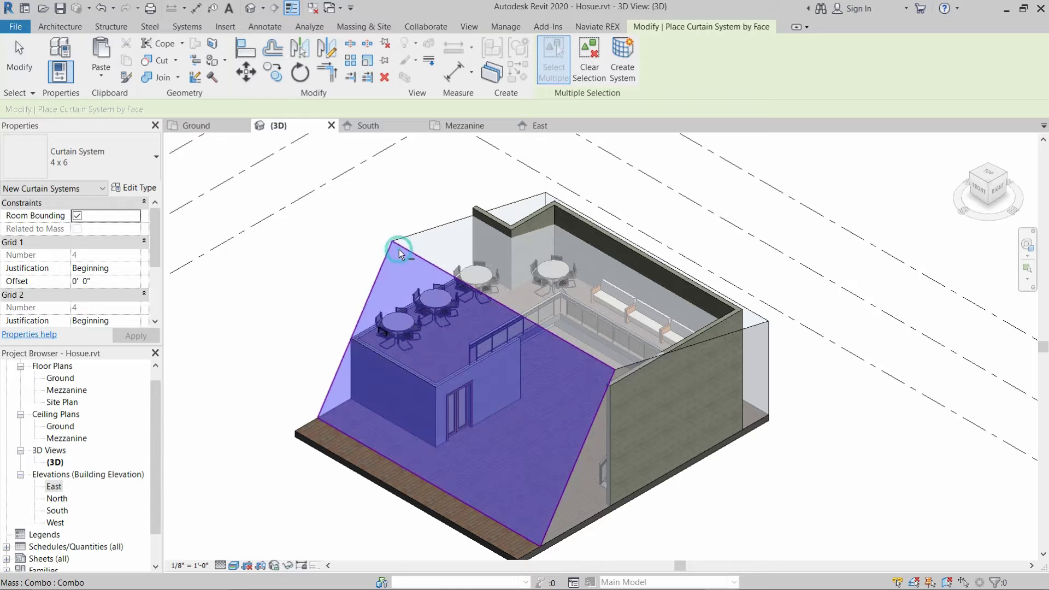
click(623, 60)
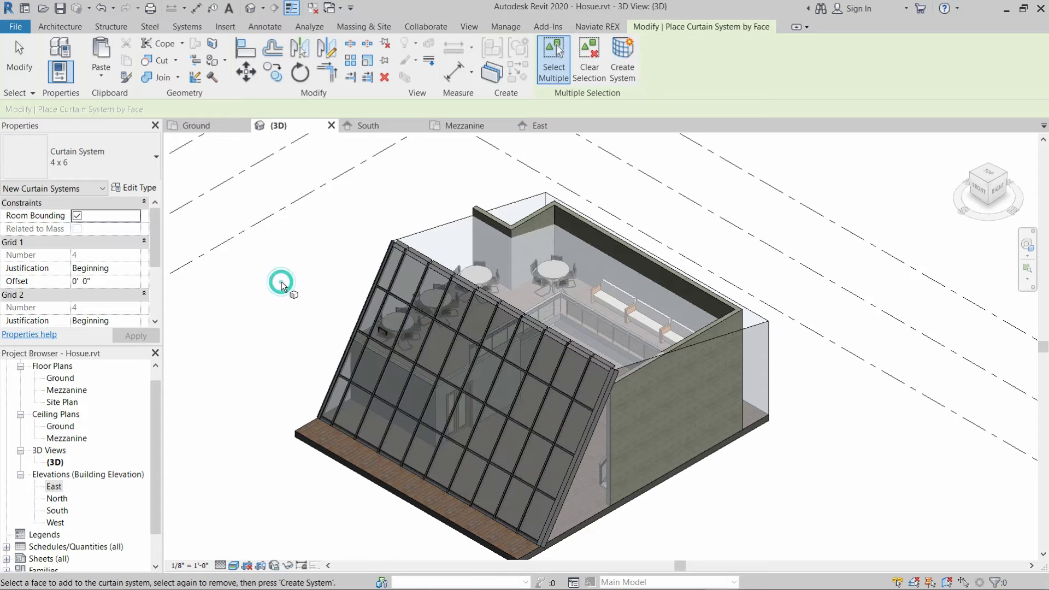
key(Escape)
key(Escape)
Step: Select the new 4 x 6 glazed curtain system and zoom to inspect it
scroll(410, 263, up, 5)
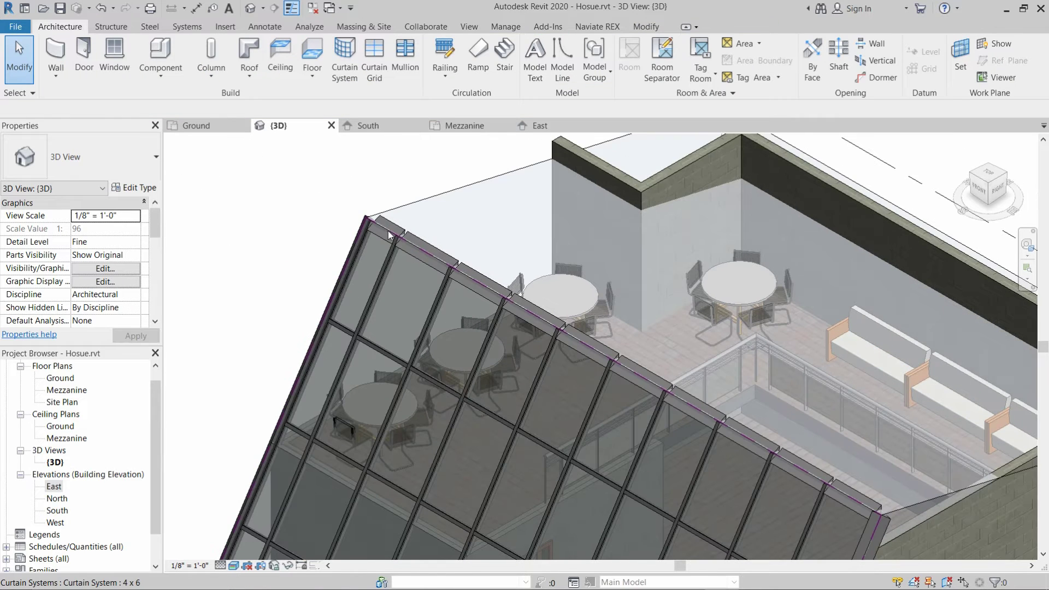
click(389, 231)
scroll(337, 223, down, 3)
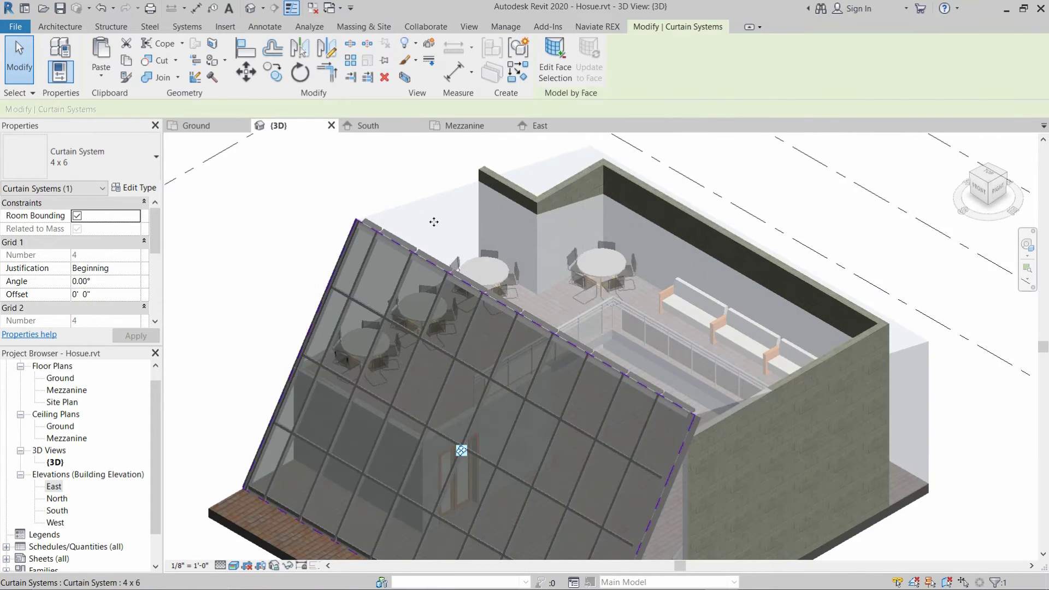
scroll(434, 222, down, 2)
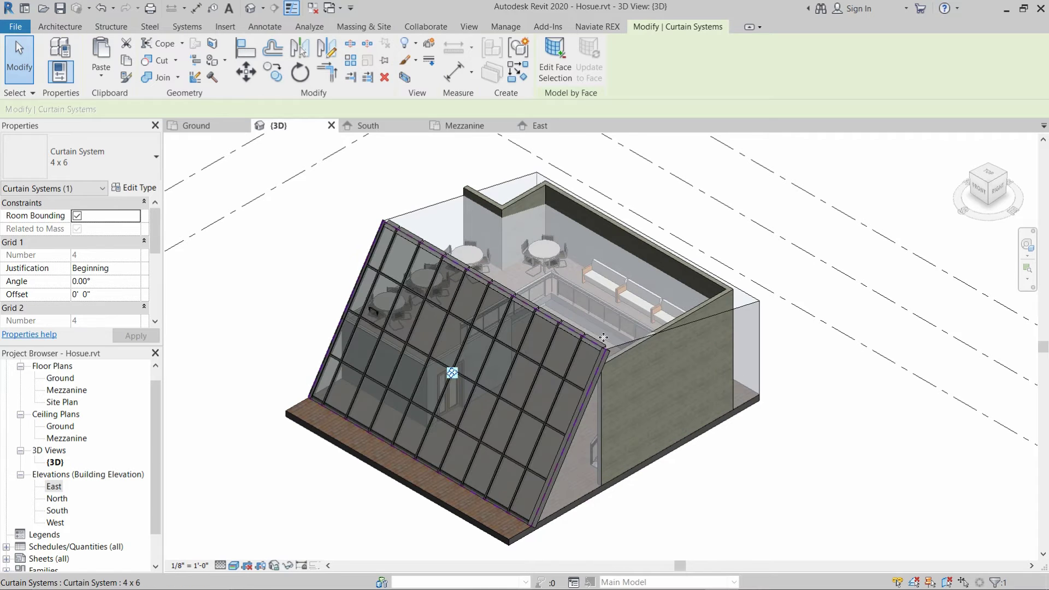
scroll(603, 337, up, 10)
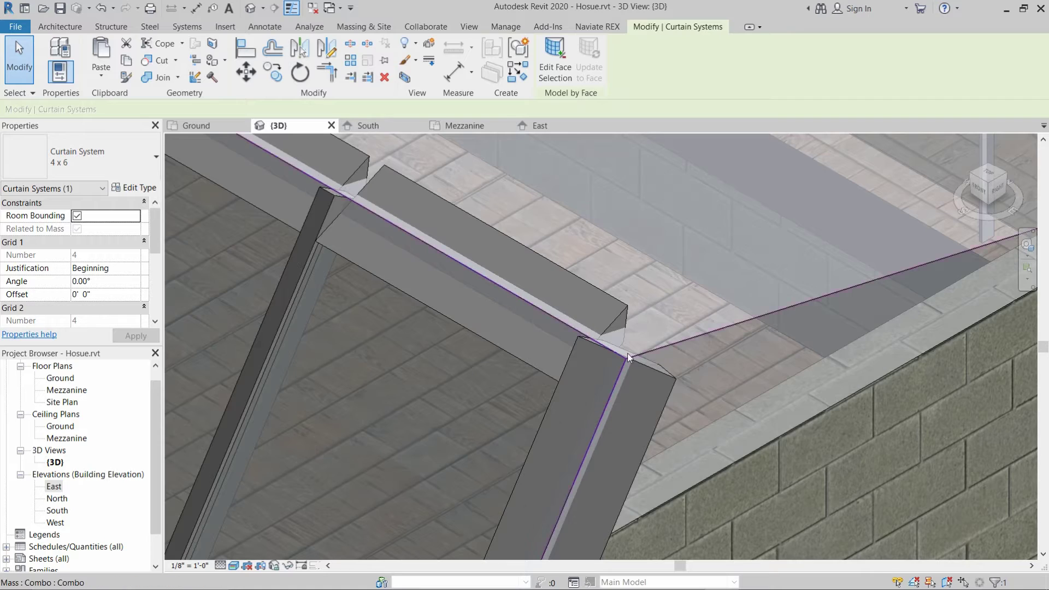
scroll(706, 307, down, 10)
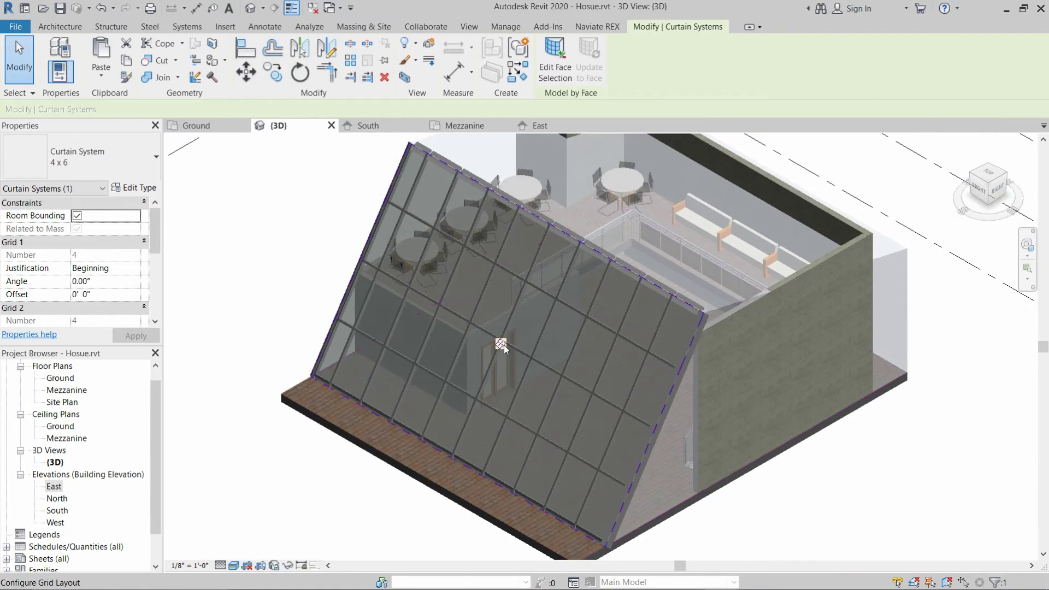
scroll(503, 345, down, 1)
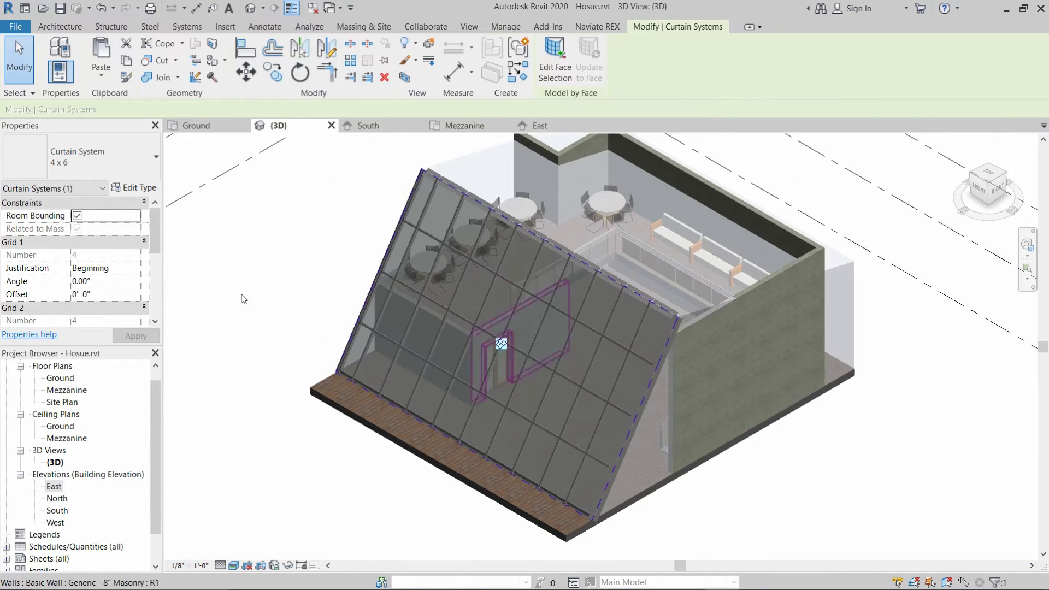
Step: Set Grid 1 and Grid 2 Border 1 and Border 2 mullions to Rectangular Mullion 1 in the curtain system type
click(135, 189)
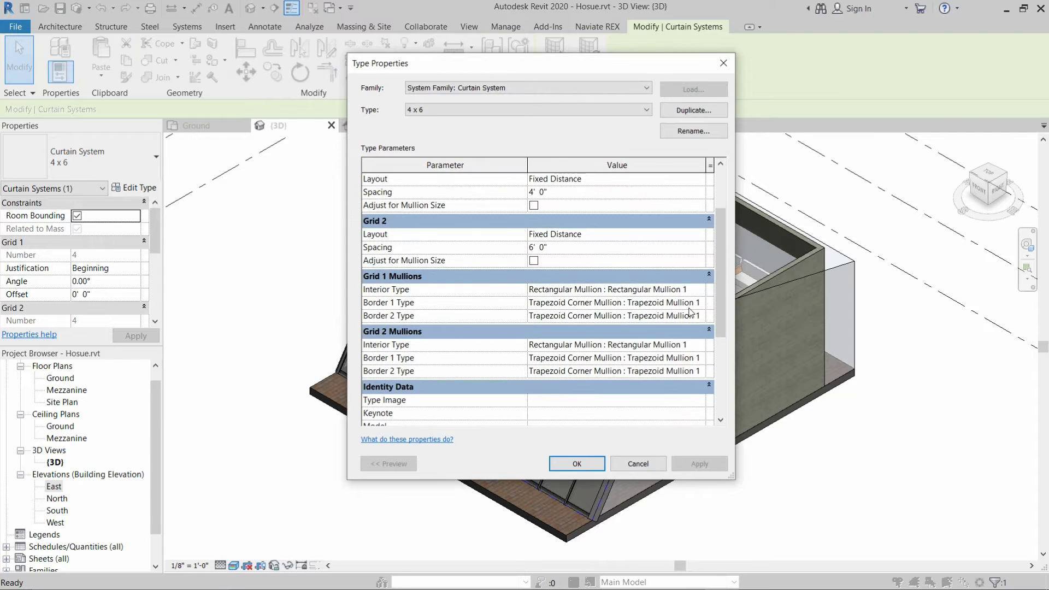
click(701, 304)
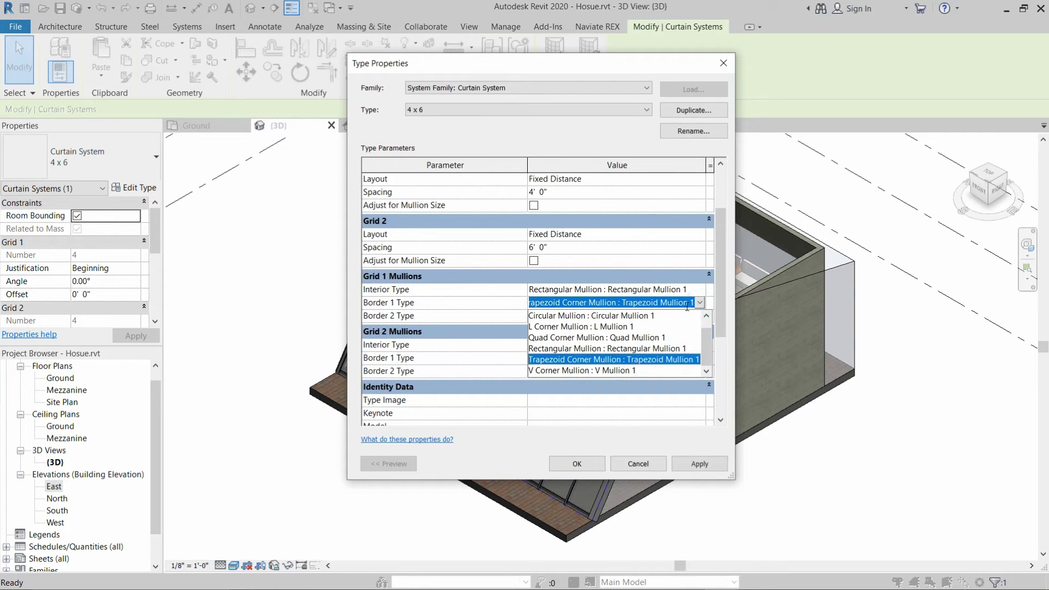
click(560, 348)
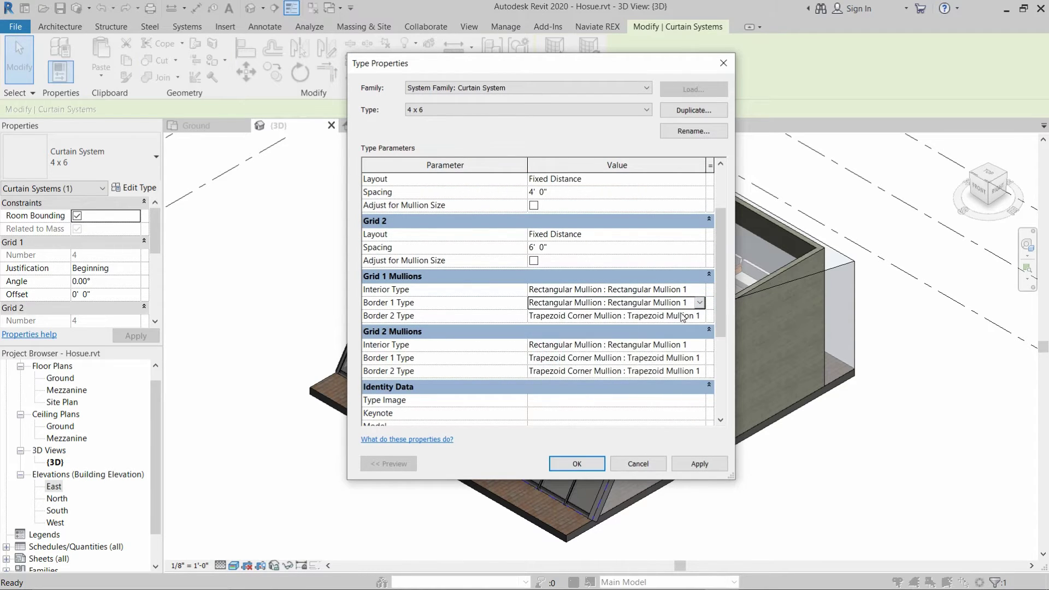
click(700, 315)
click(568, 373)
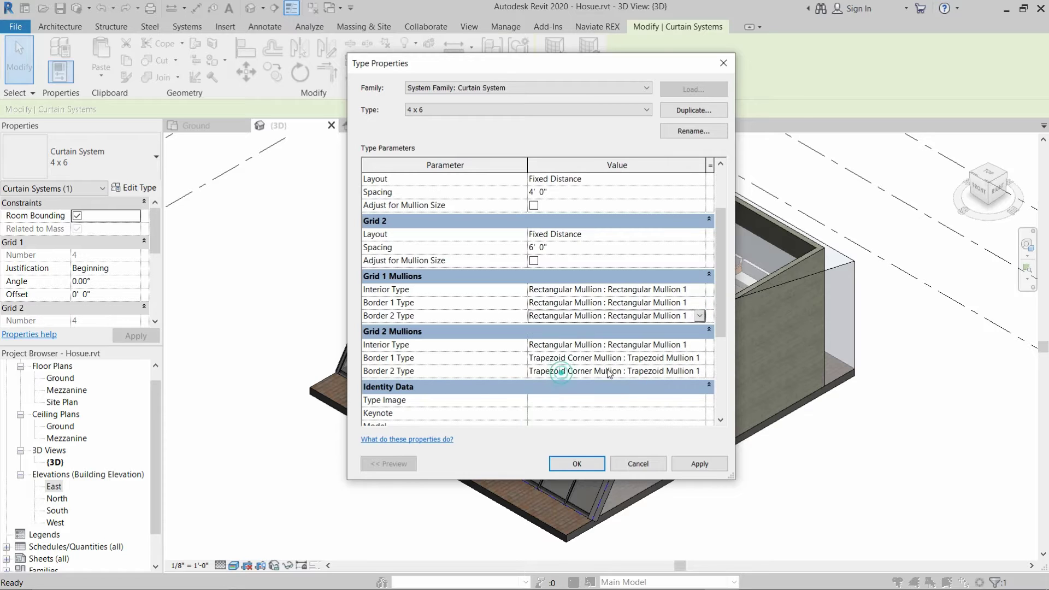
click(699, 358)
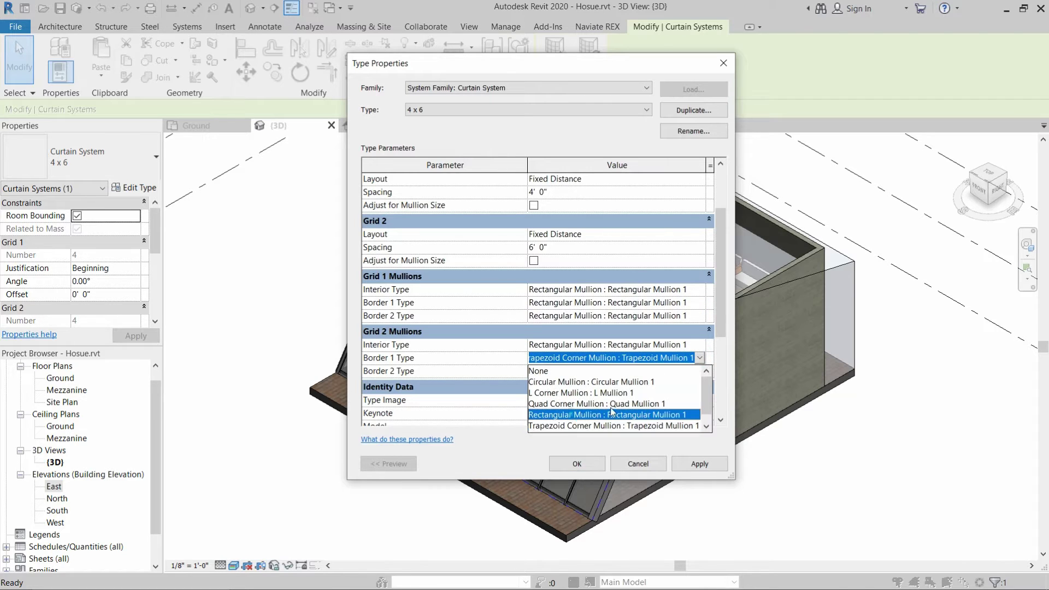
click(574, 416)
click(691, 373)
click(699, 371)
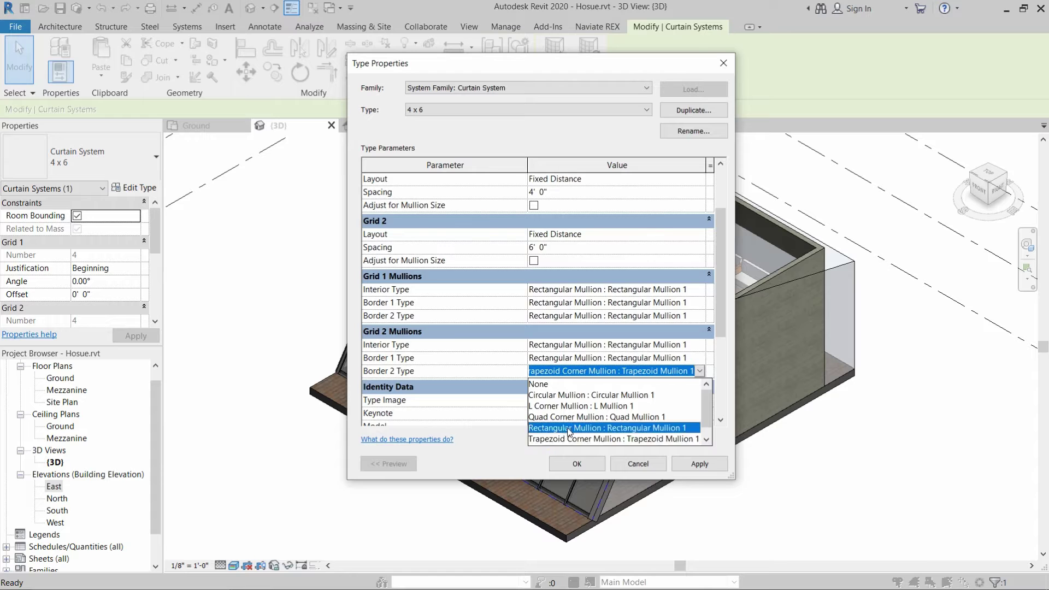
click(573, 429)
click(689, 463)
click(577, 463)
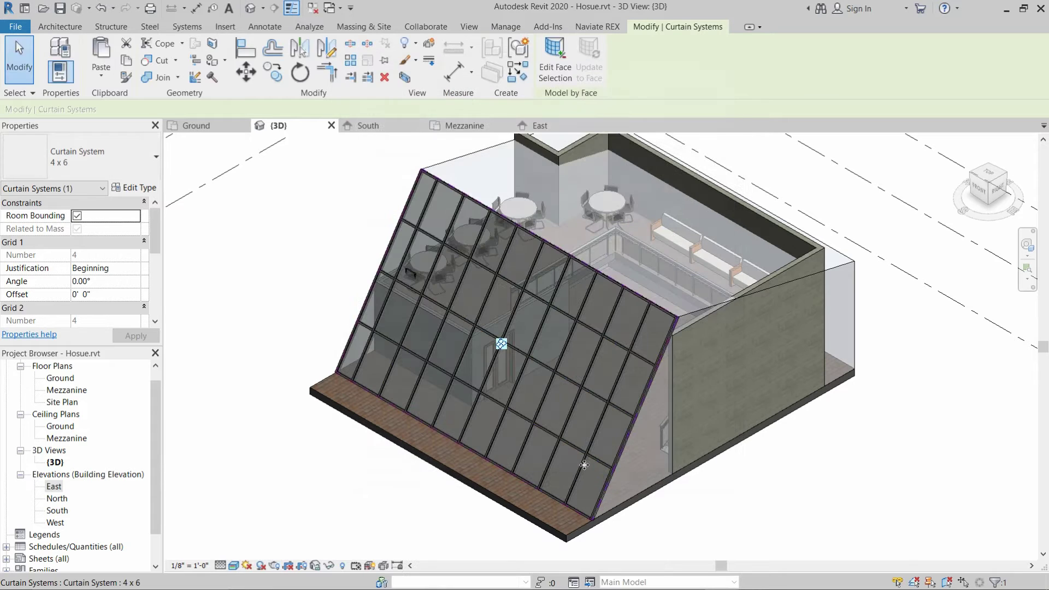
click(304, 374)
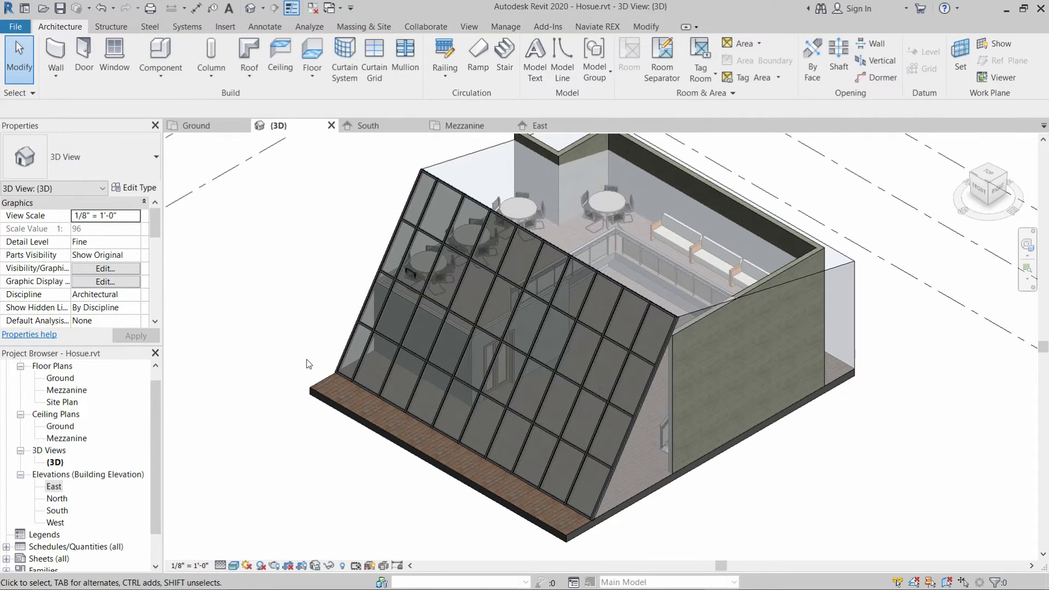
Step: Zoom out and show the Roof dropdown's Footprint, Extrusion and Face options
scroll(307, 360, down, 2)
scroll(620, 281, up, 3)
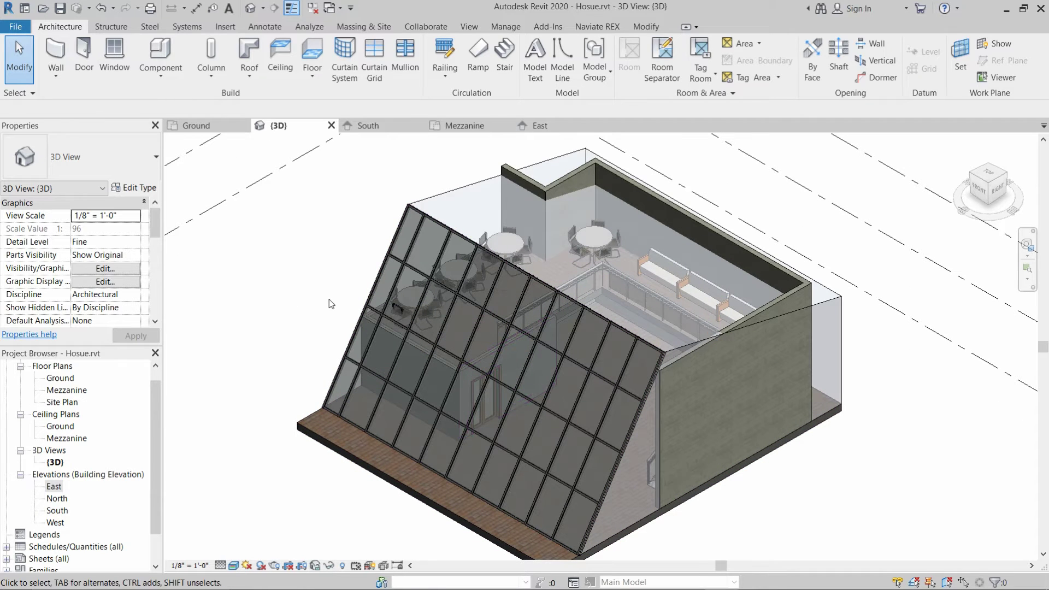
scroll(329, 304, down, 1)
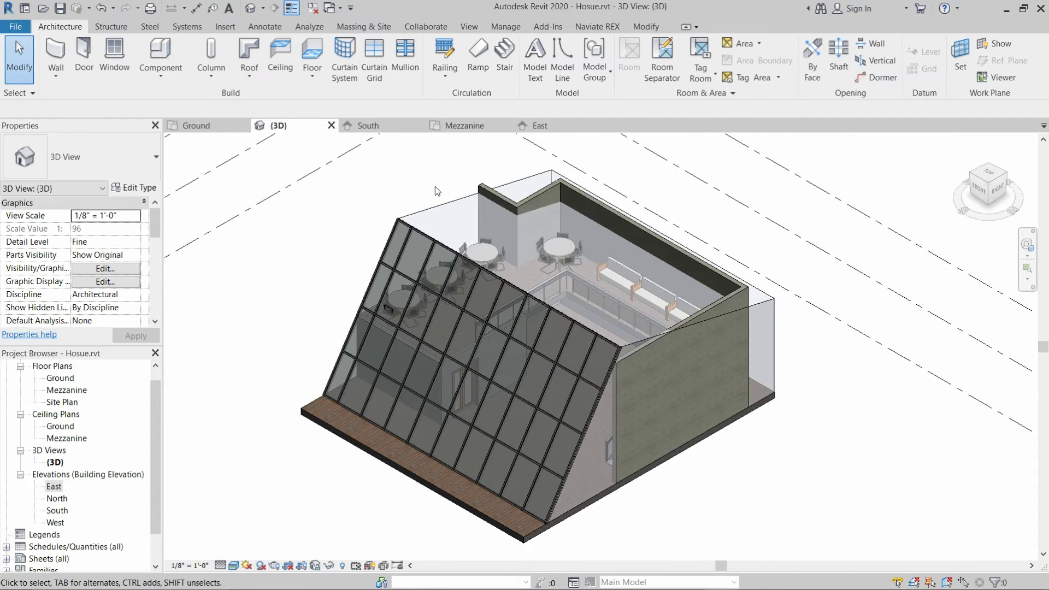
click(246, 78)
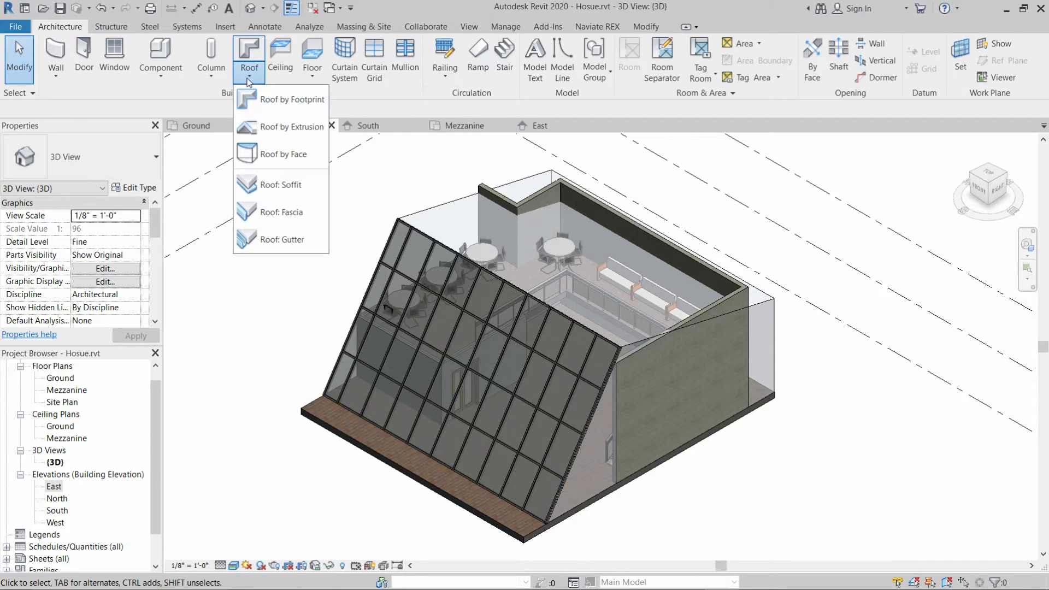
Step: Start a Roof by Face using the Generic - 12" roof type
click(286, 154)
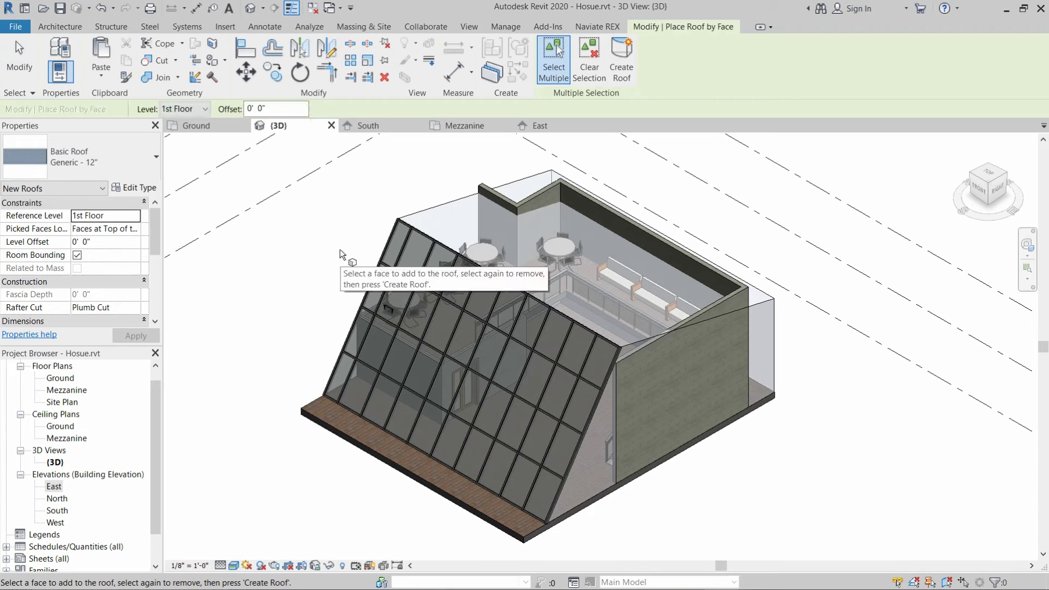
click(81, 153)
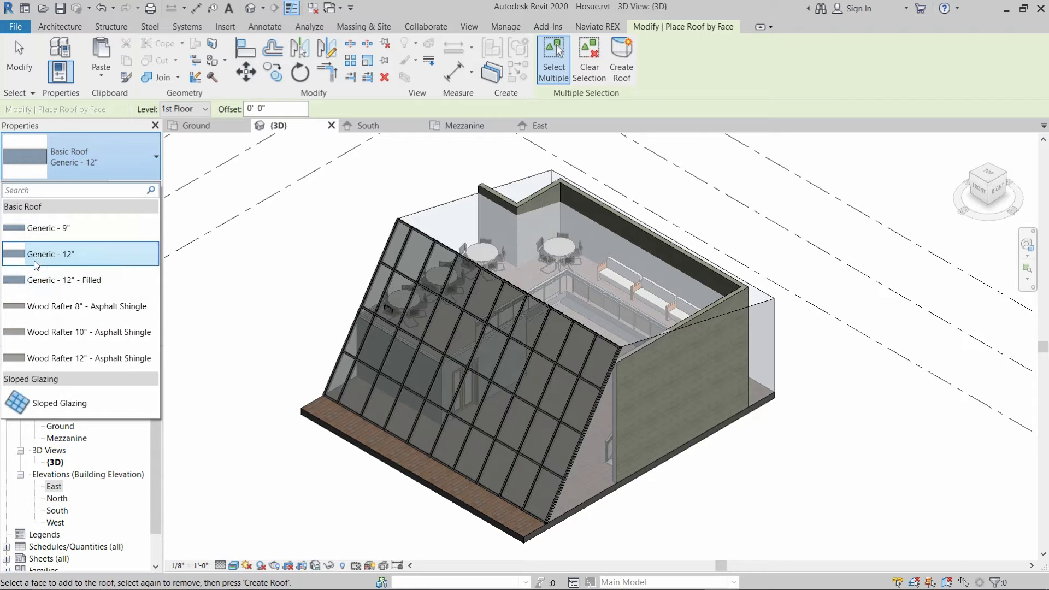
click(70, 260)
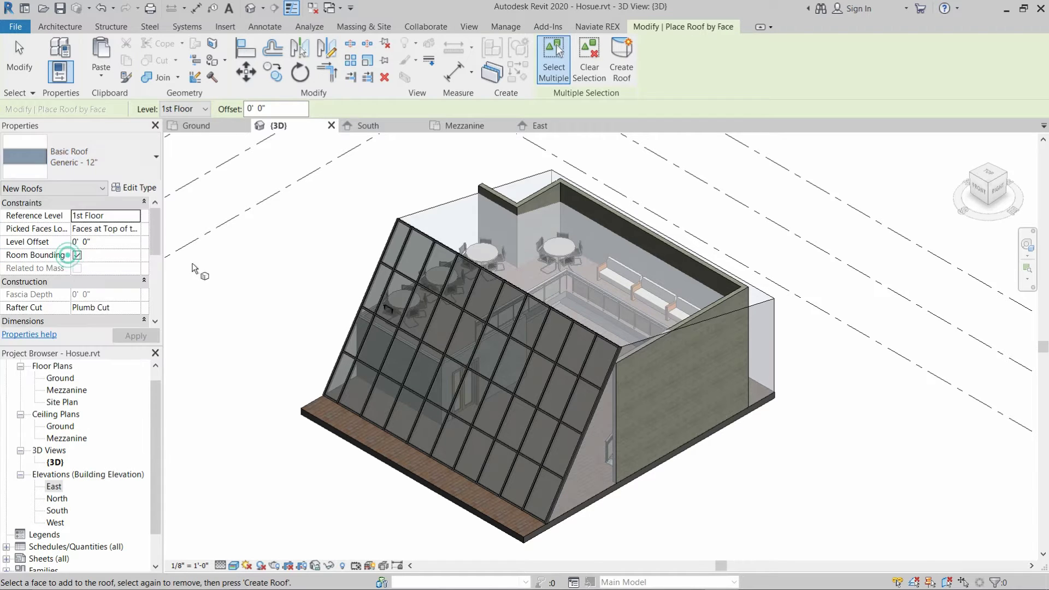
Step: Create the roof on the mass's top face and nudge its corner handle toward the front edge
click(457, 210)
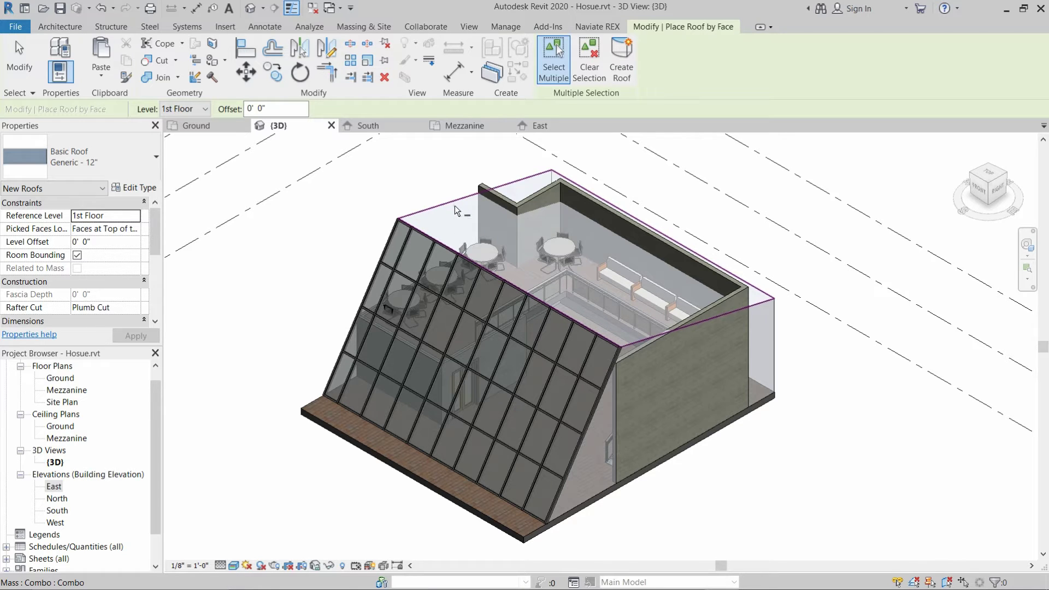
click(457, 210)
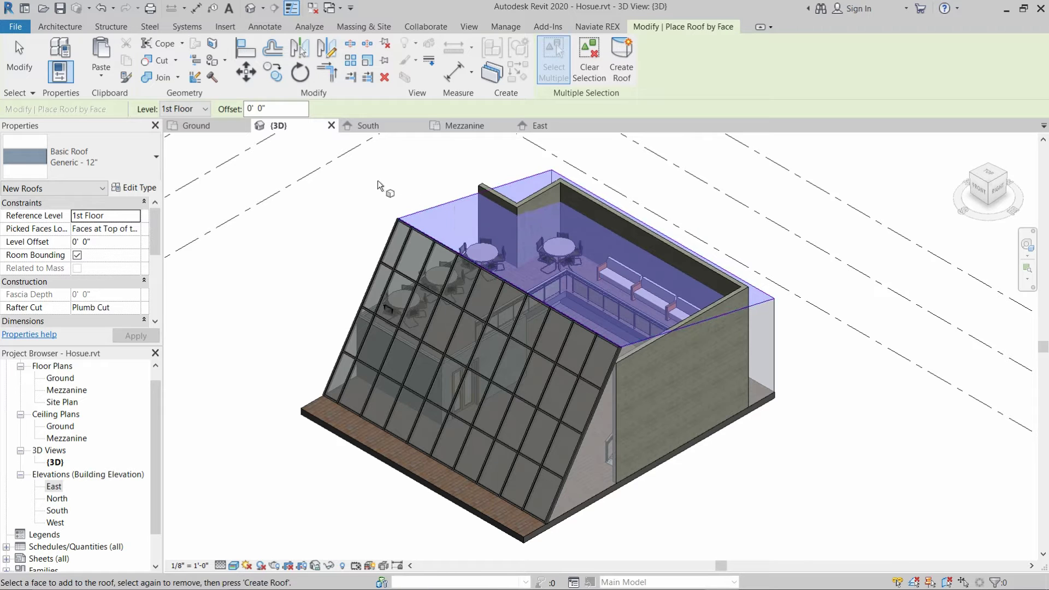
click(621, 55)
key(Escape)
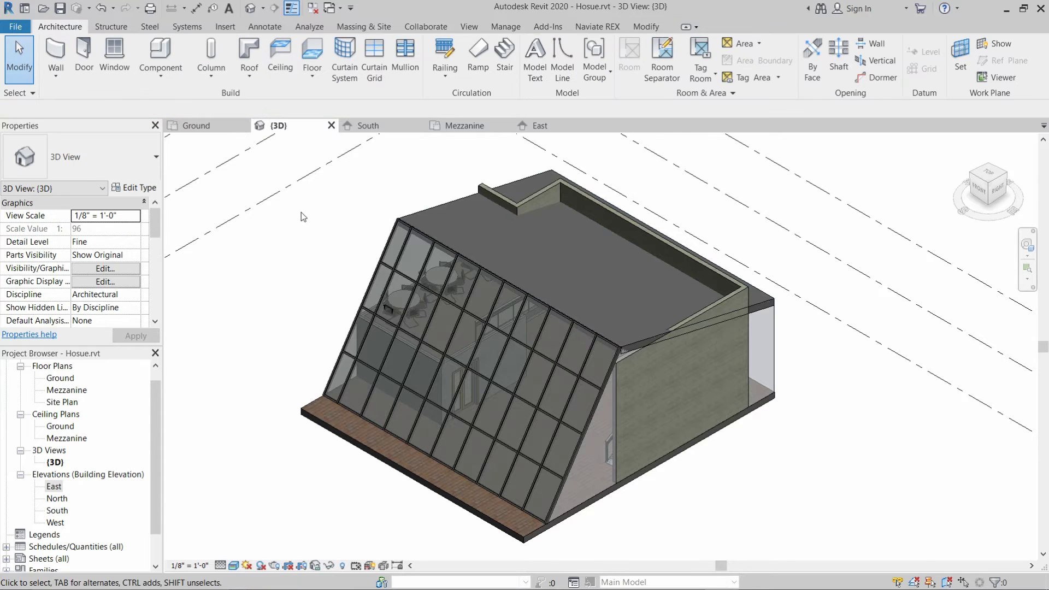
click(442, 203)
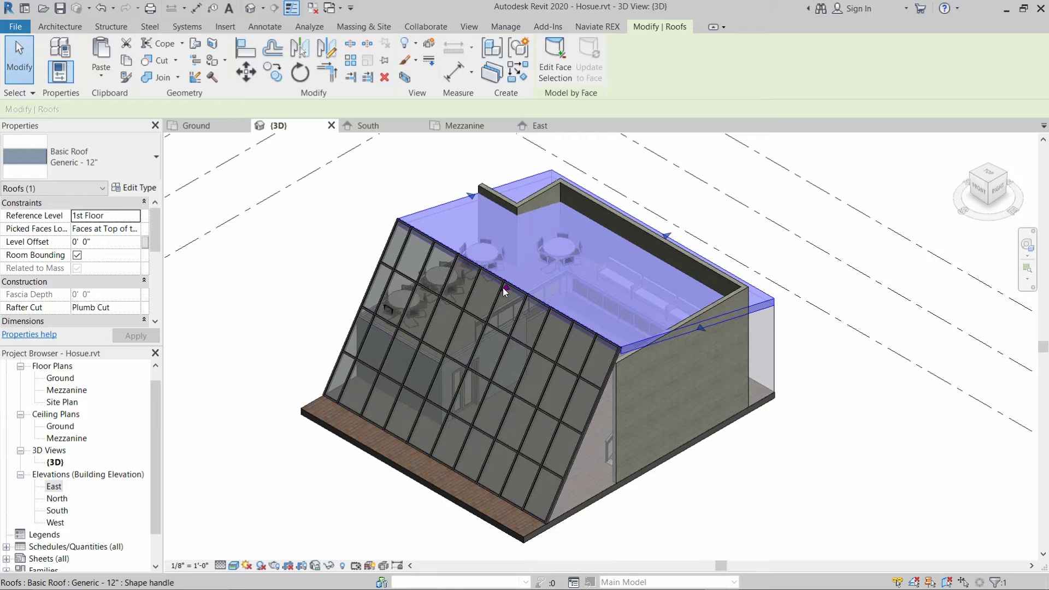
drag(503, 289, 500, 286)
Step: Deselect the roof, orbit to the house's far side, and select the first masonry wall
click(361, 244)
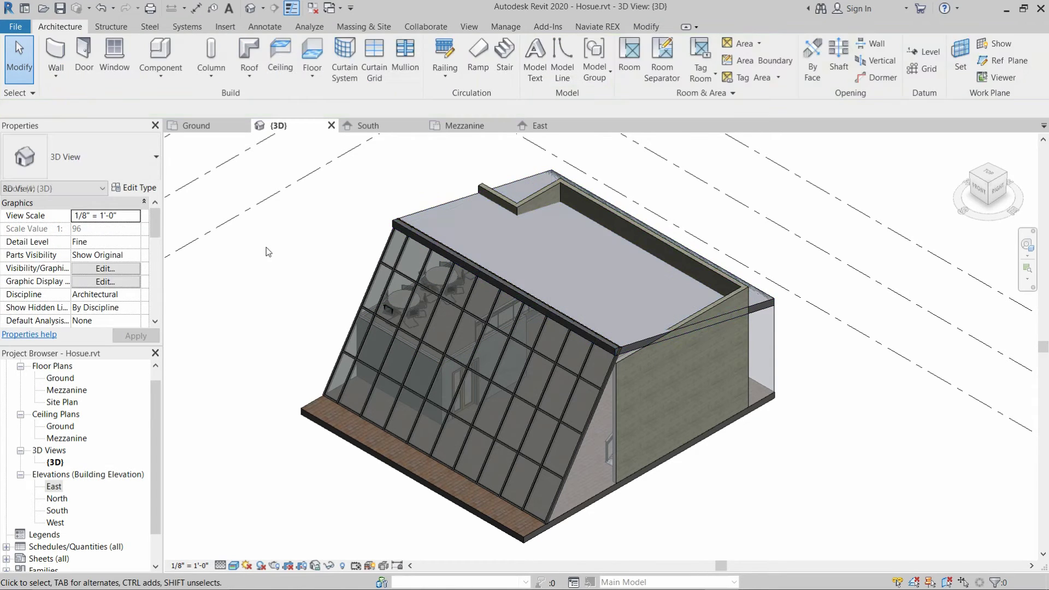
scroll(361, 244, down, 1)
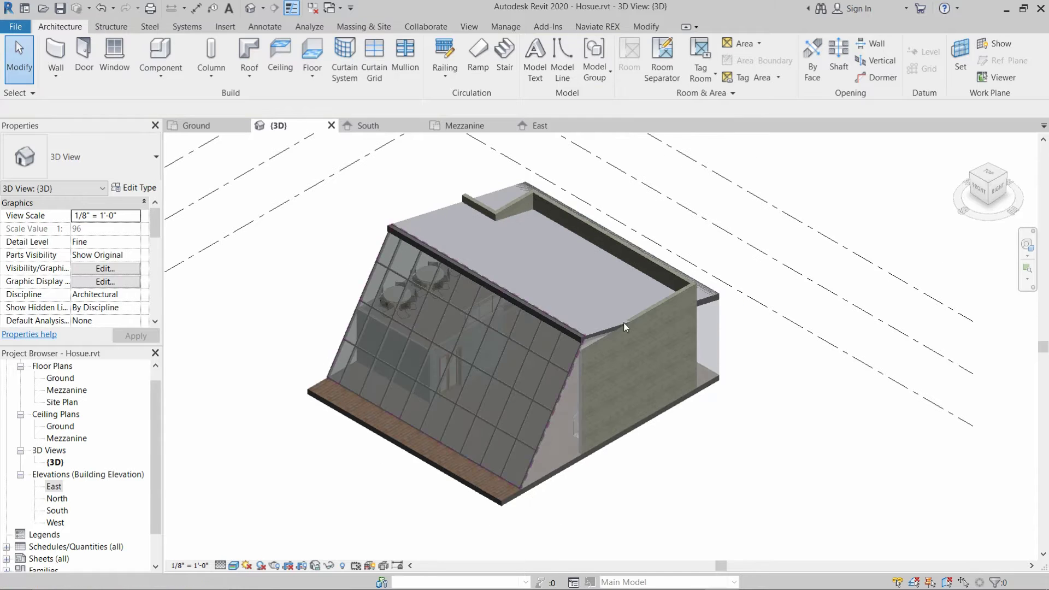
shift+middle_drag(662, 409, 699, 361)
scroll(431, 288, up, 2)
scroll(380, 250, up, 2)
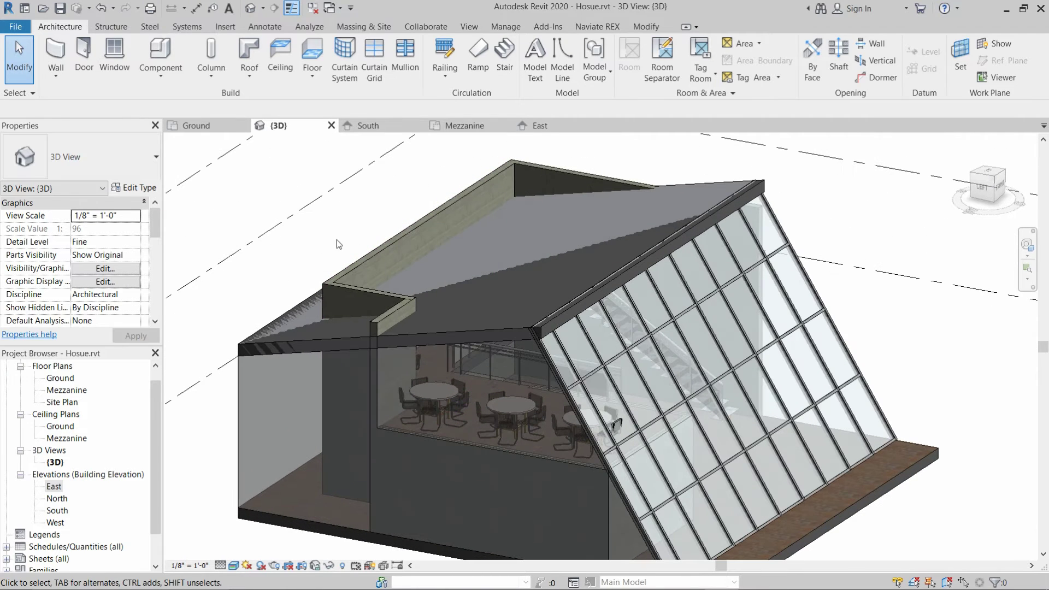
click(400, 235)
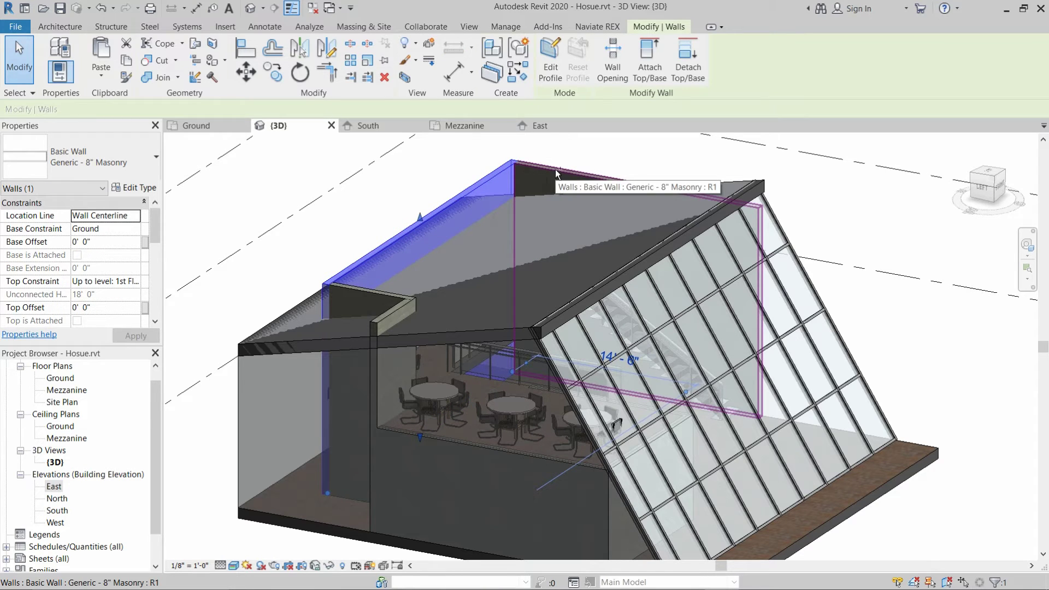
Step: Attach the tops of the first, gable and two L-shaped masonry walls to the roof
ctrl+click(555, 169)
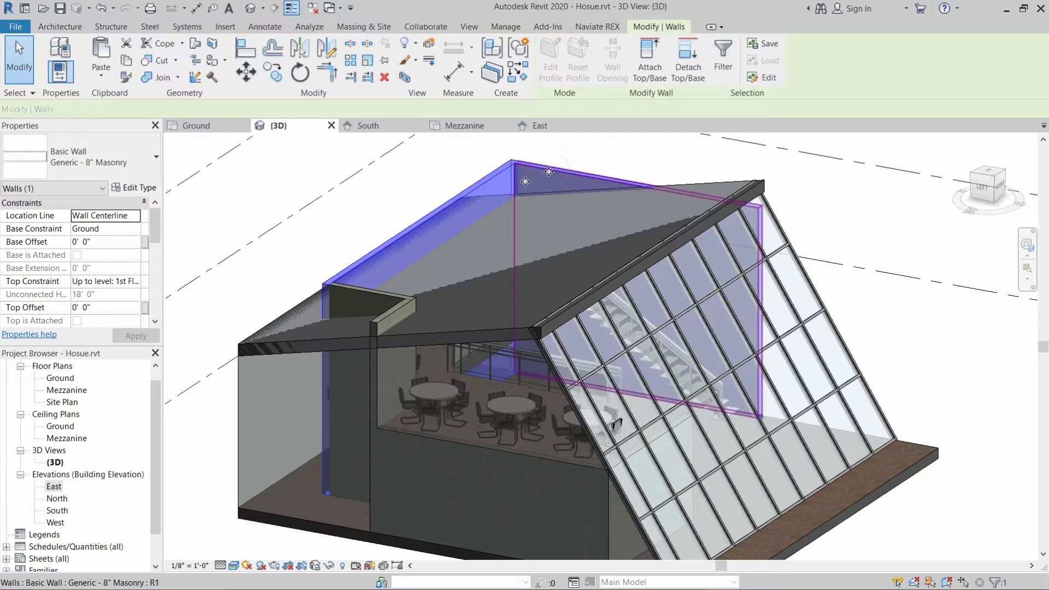
ctrl+click(361, 285)
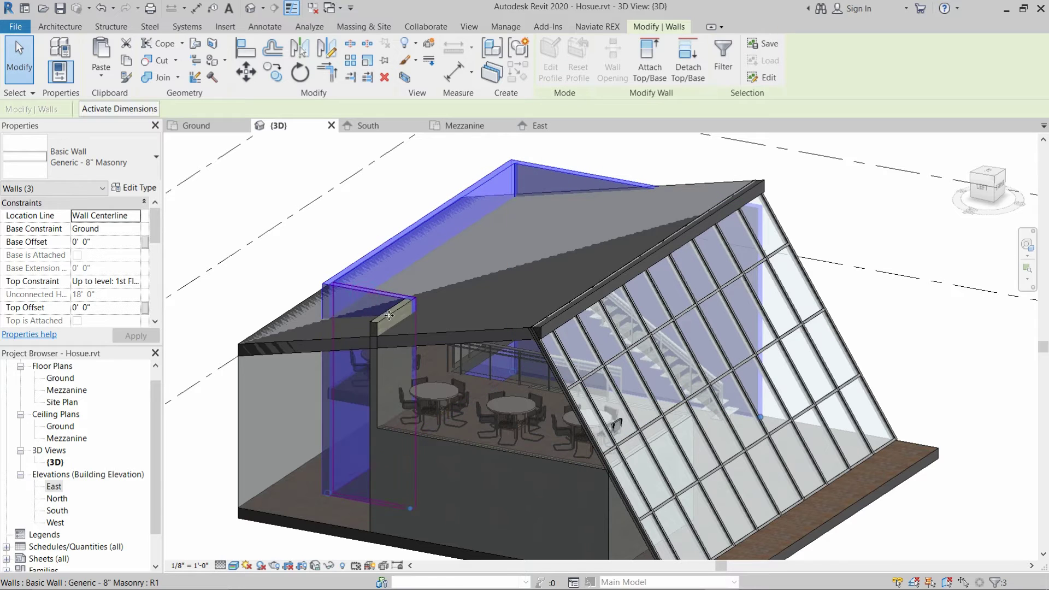
click(646, 77)
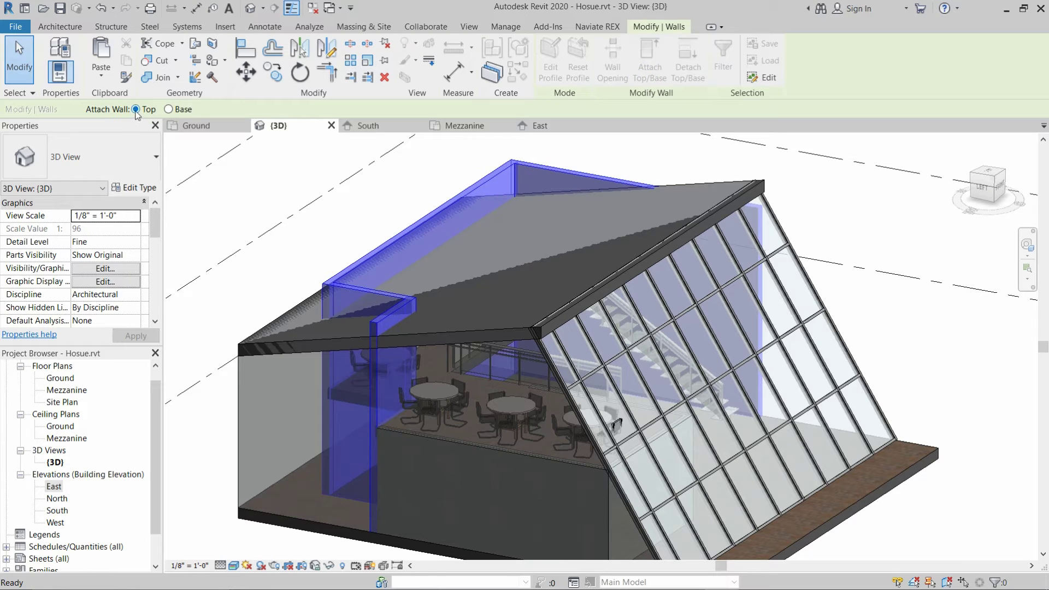
click(329, 340)
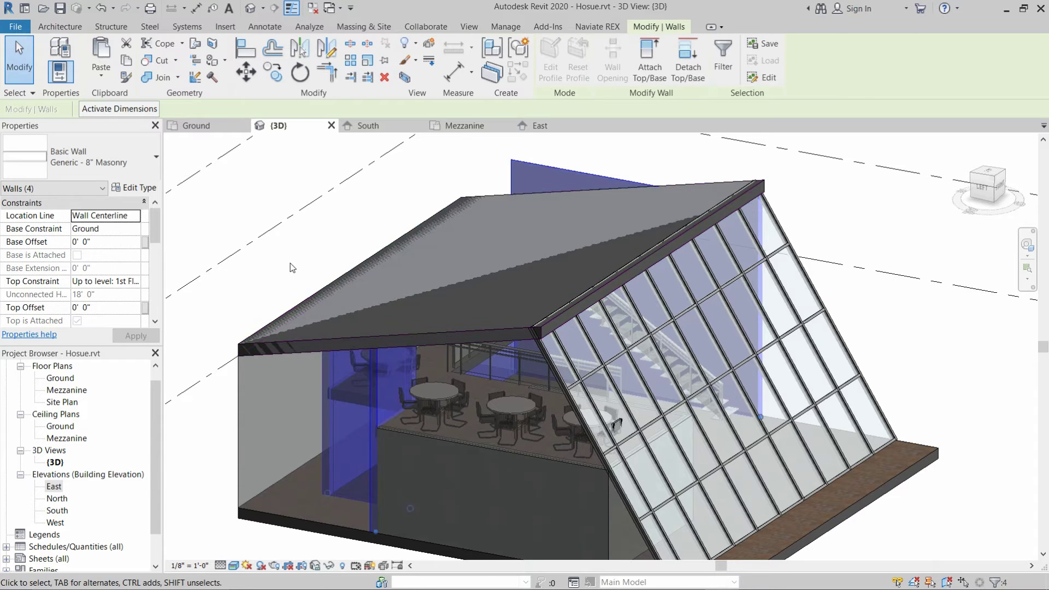
key(Escape)
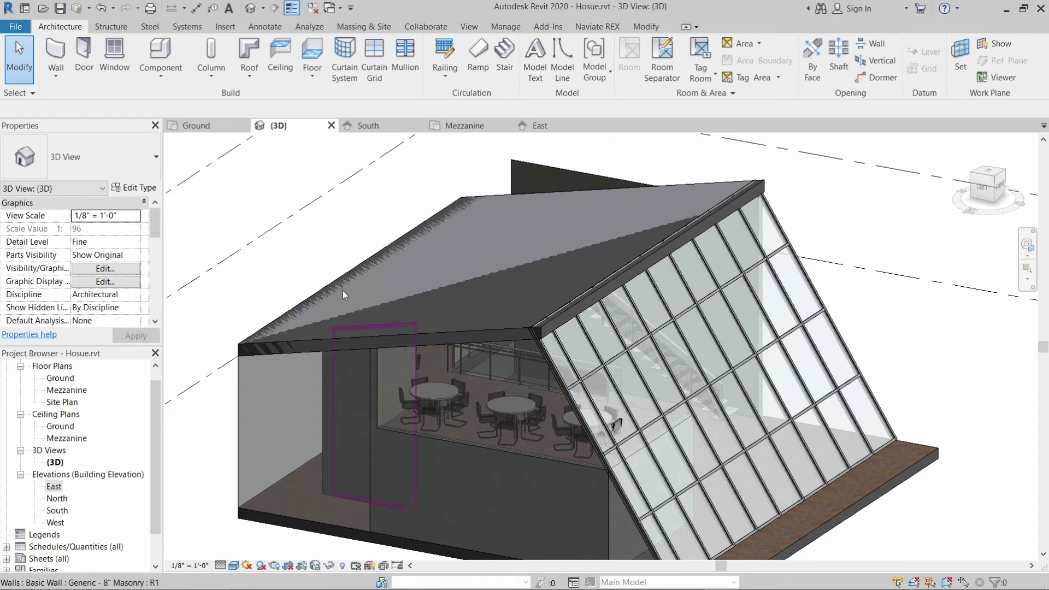
Step: Drag the roof's shape handle to adjust its edge above the brick side wall
shift+middle_drag(747, 310, 546, 349)
scroll(622, 326, up, 5)
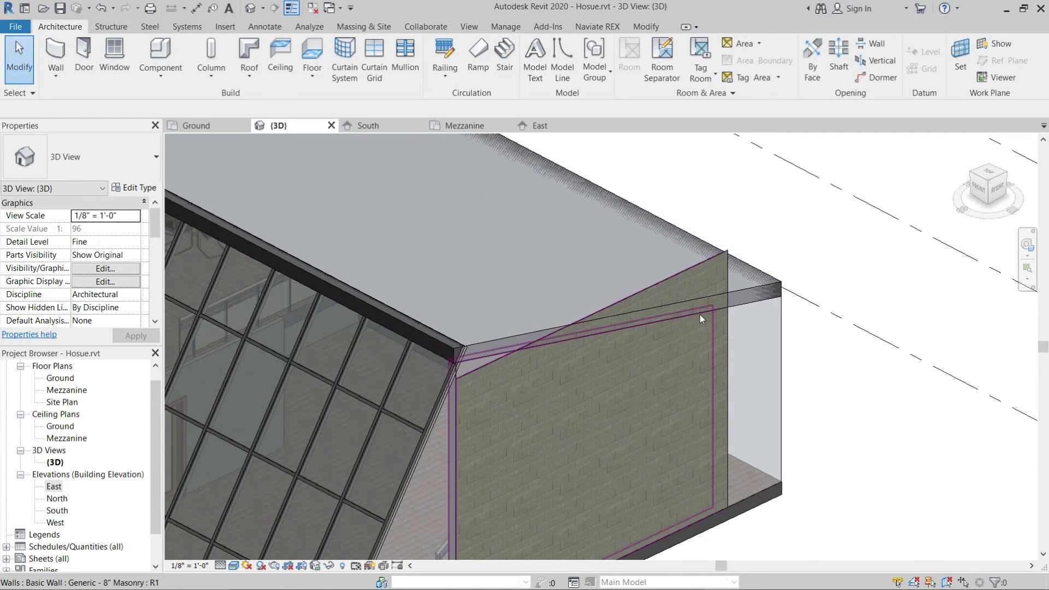
scroll(765, 279, down, 2)
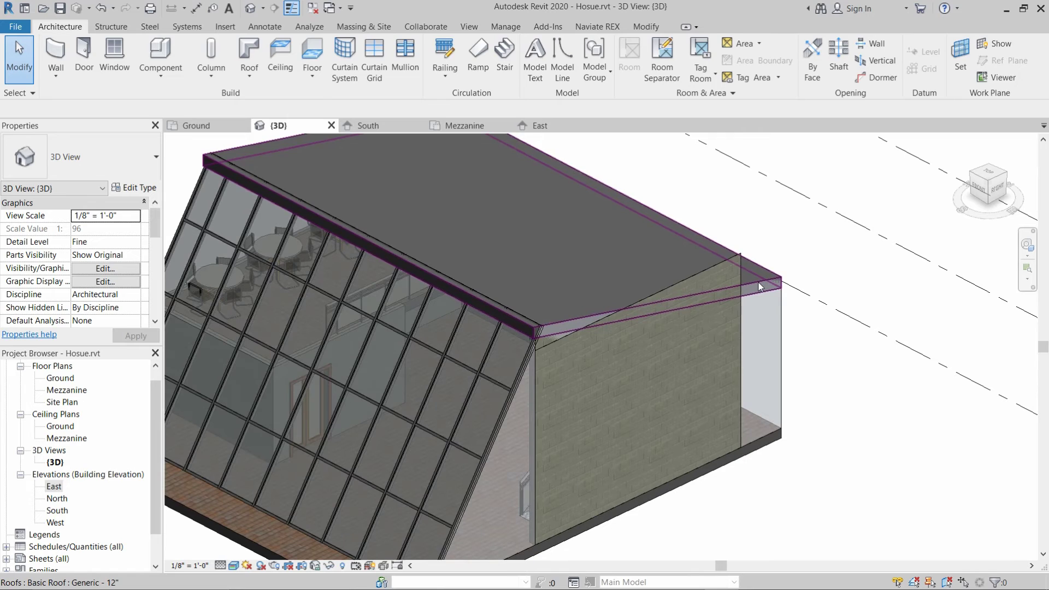
click(759, 286)
scroll(662, 307, up, 2)
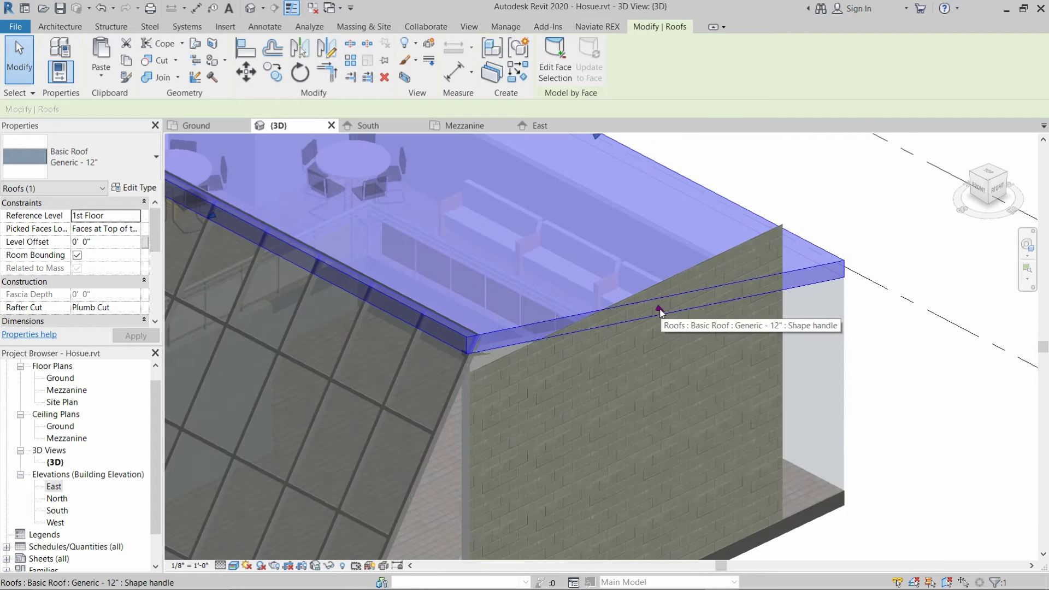
drag(659, 312, 662, 309)
scroll(662, 308, down, 3)
key(Escape)
Step: Orbit and zoom to inspect the whole house from its left side
scroll(737, 292, down, 2)
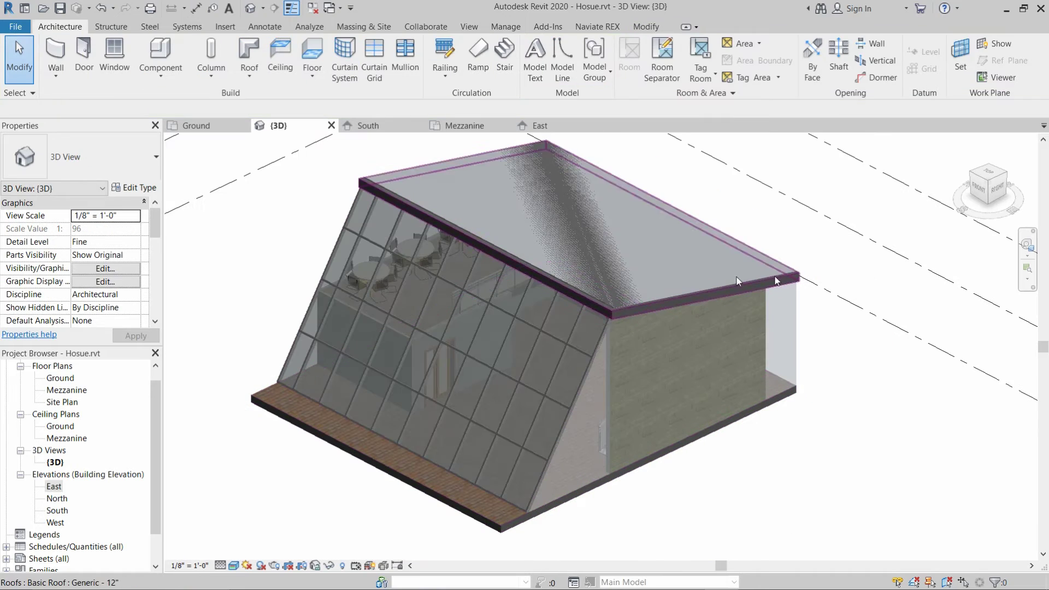
scroll(743, 273, down, 1)
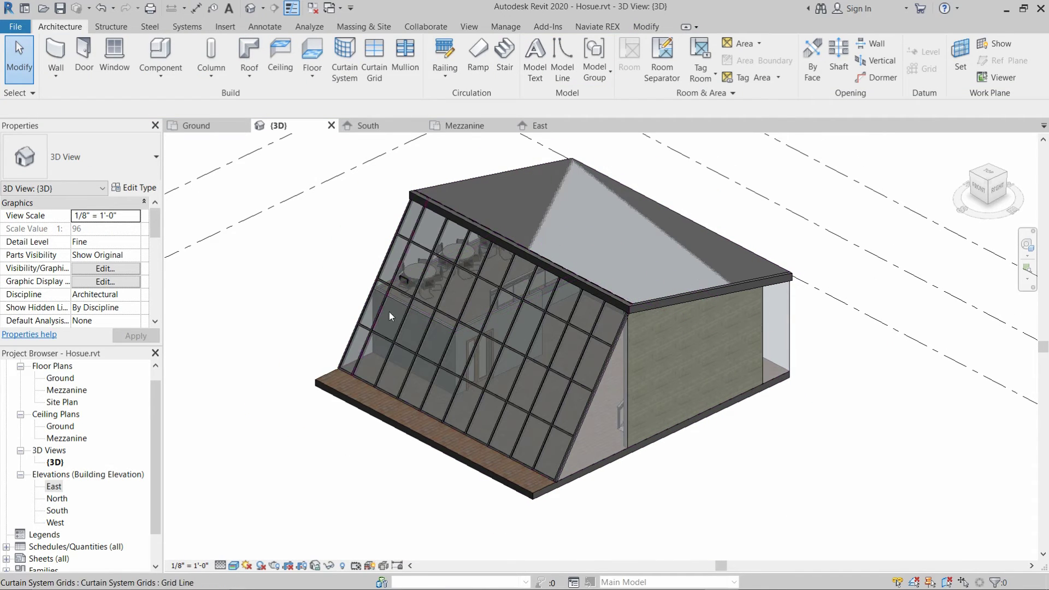
shift+middle_drag(389, 311, 575, 256)
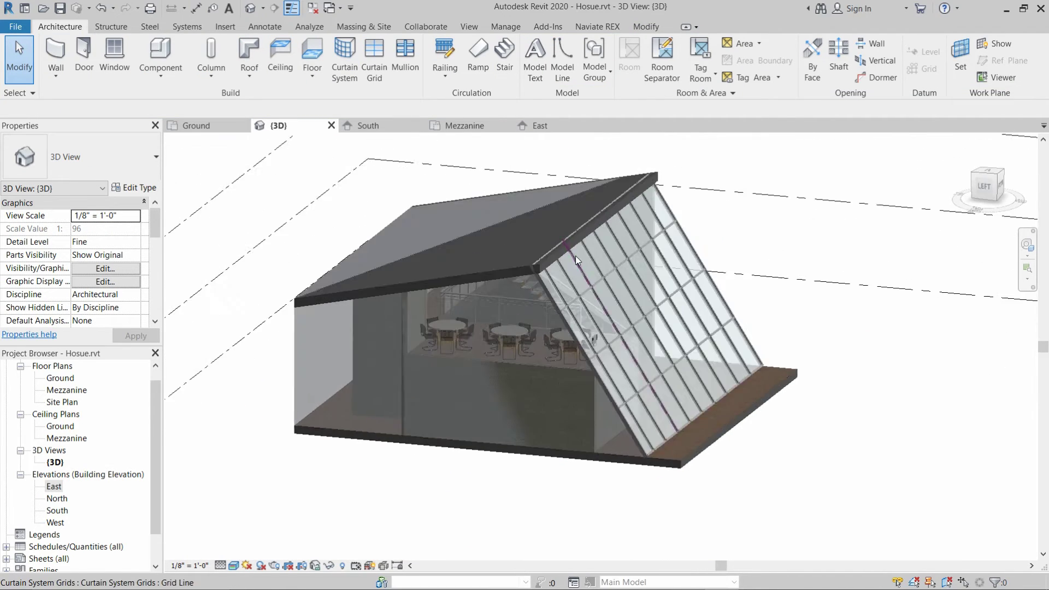
scroll(576, 256, up, 2)
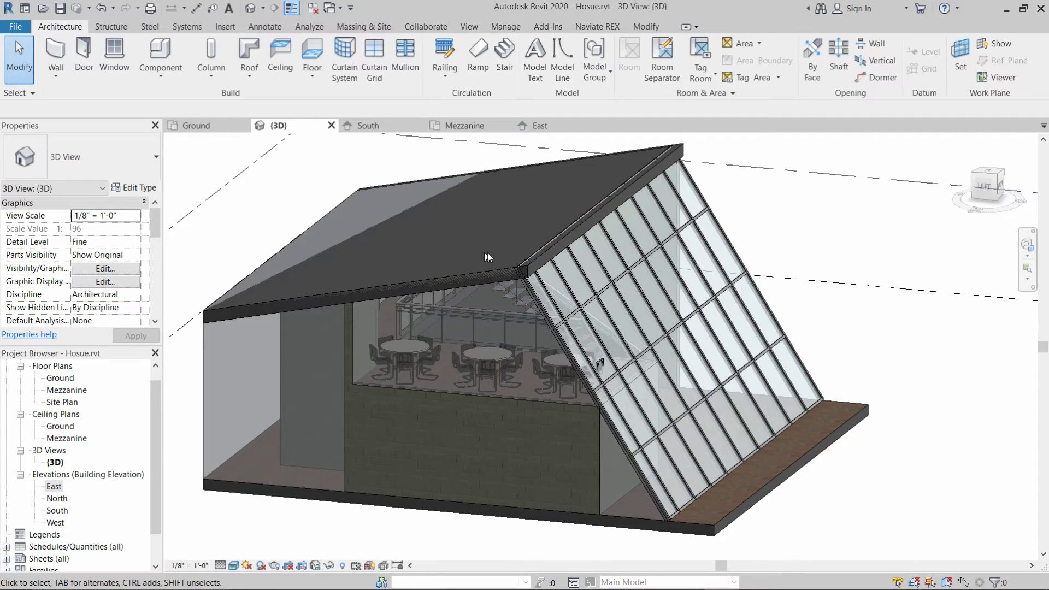
scroll(511, 352, down, 2)
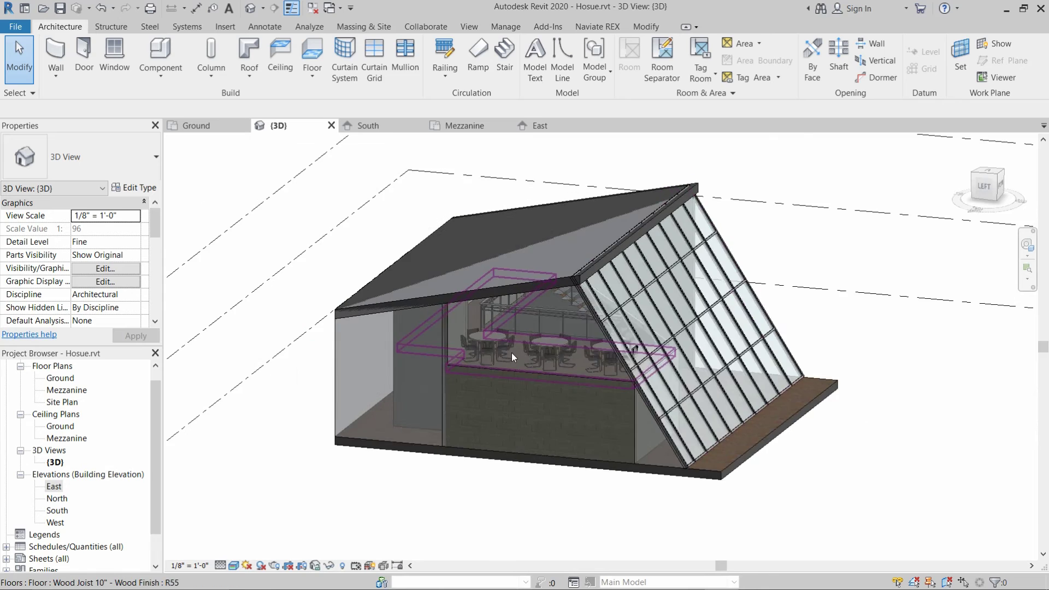
scroll(511, 353, up, 3)
Step: Attach the lower interior masonry wall's top to the sloped roof
click(430, 405)
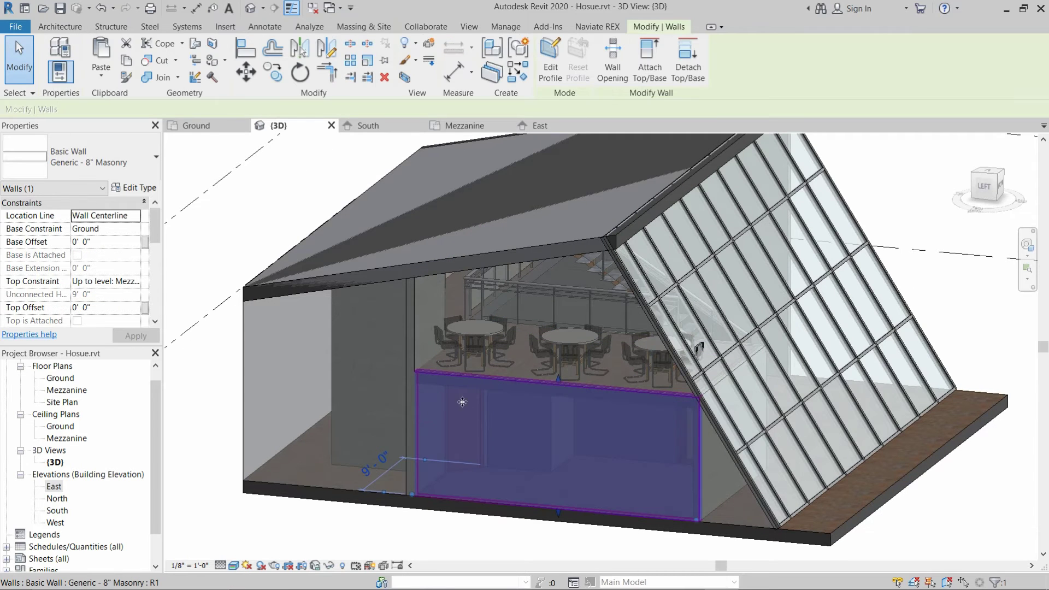
click(648, 67)
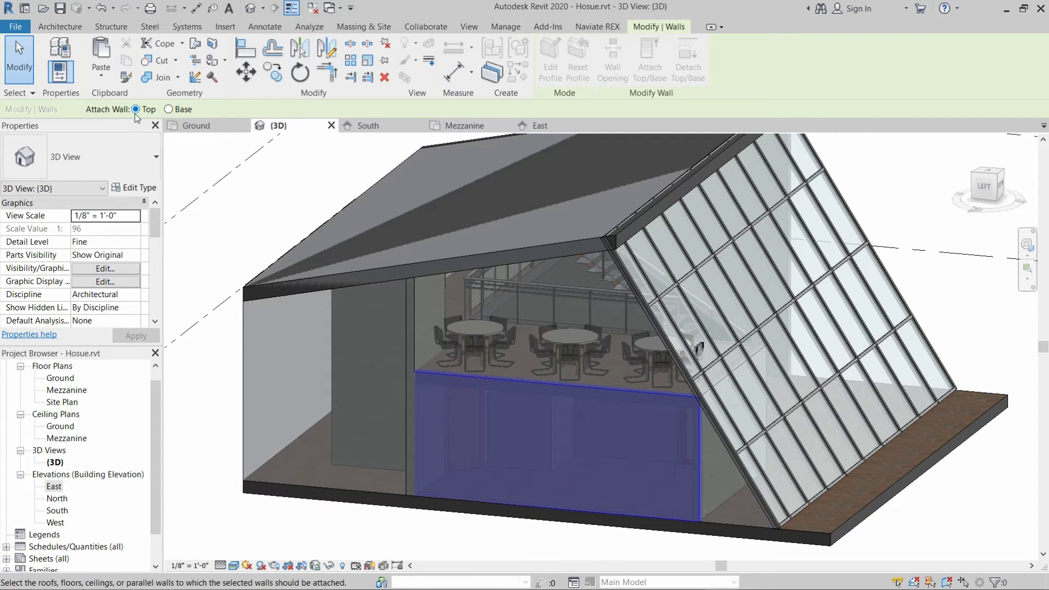
click(496, 260)
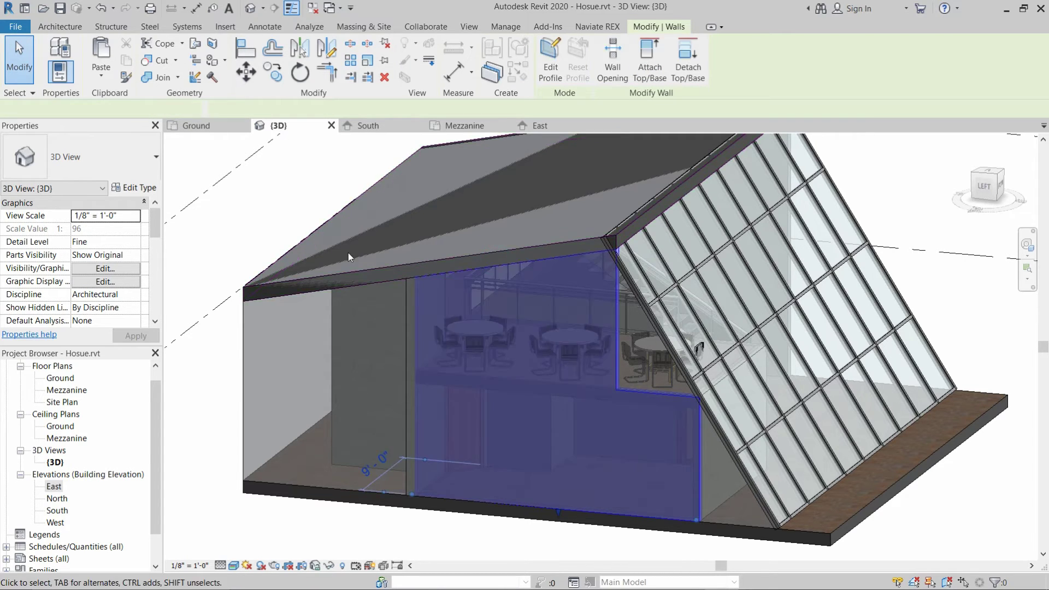
key(Escape)
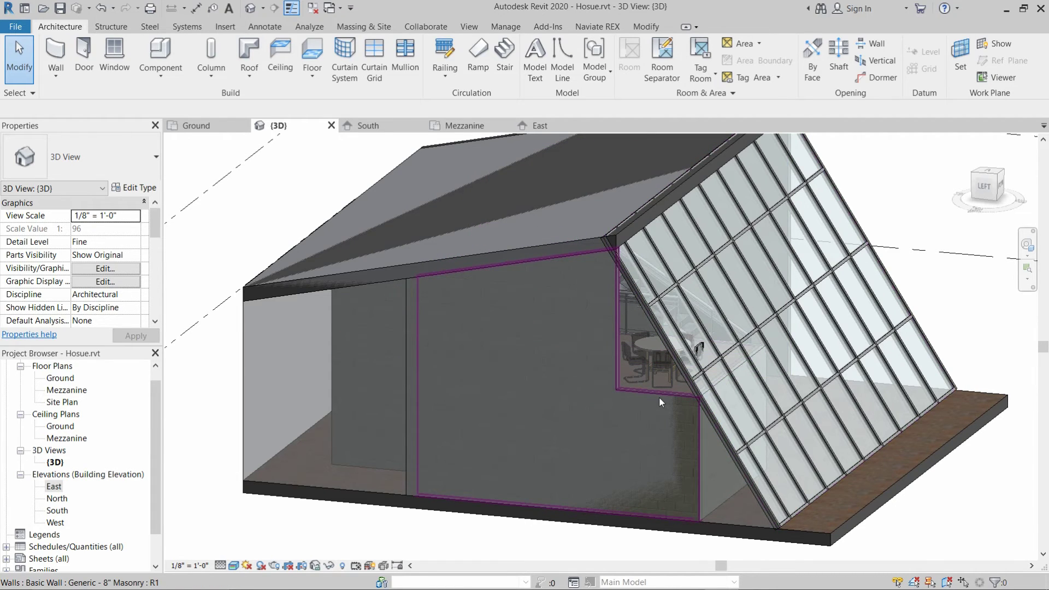
Step: Open the masonry side wall's profile for editing, dismissing the removed-attachments notice
scroll(659, 396, up, 2)
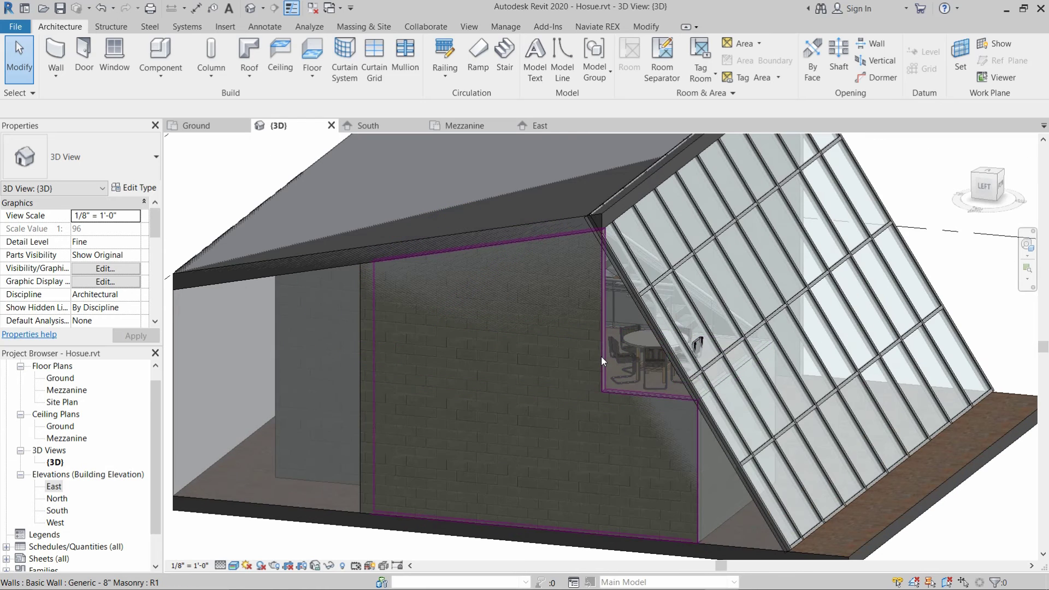
click(600, 358)
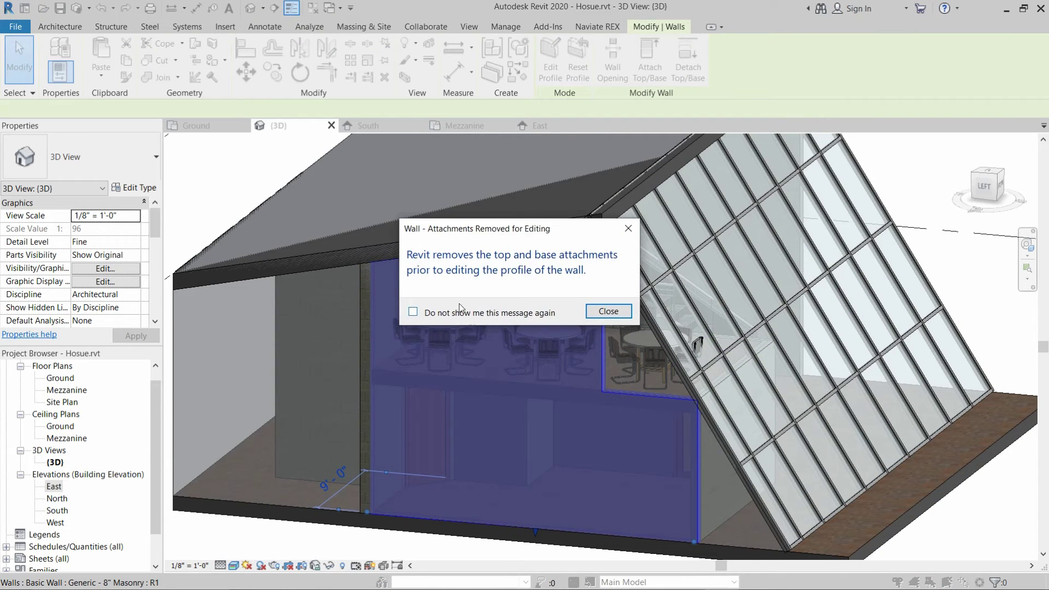
click(600, 310)
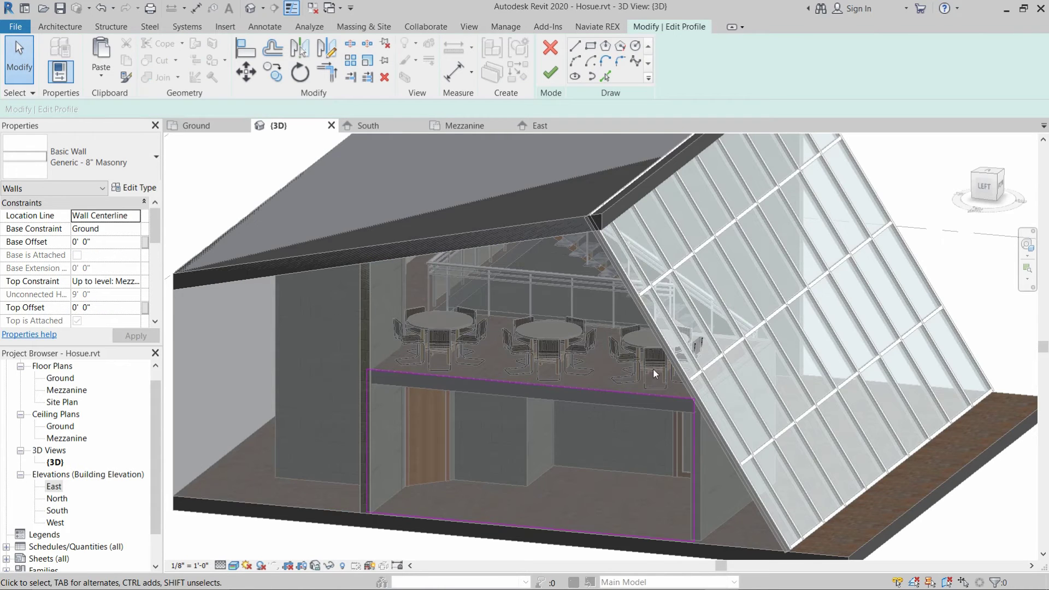
shift+middle_drag(654, 368, 553, 369)
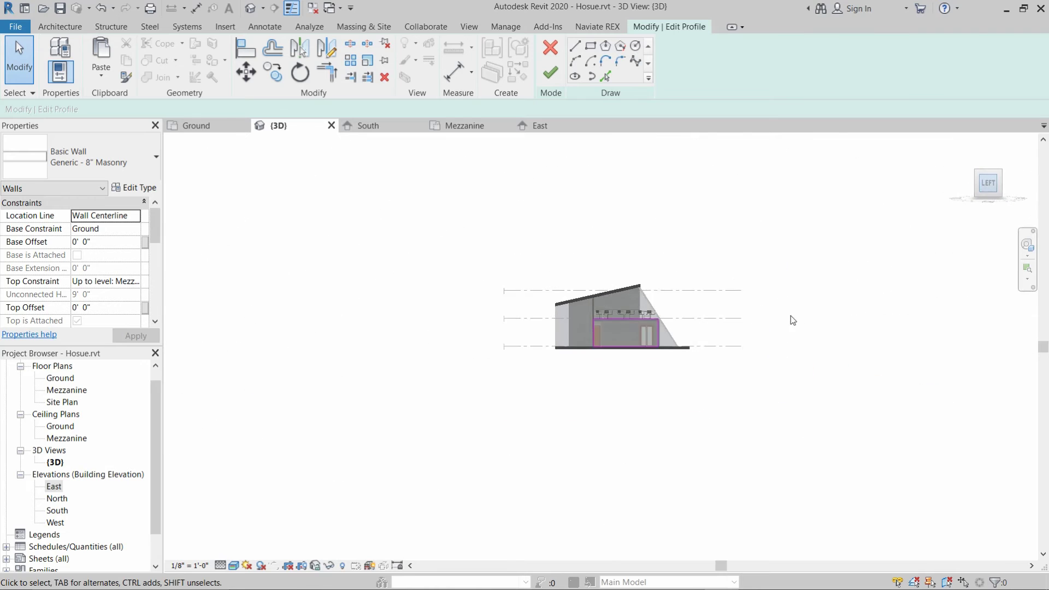
scroll(617, 338, up, 6)
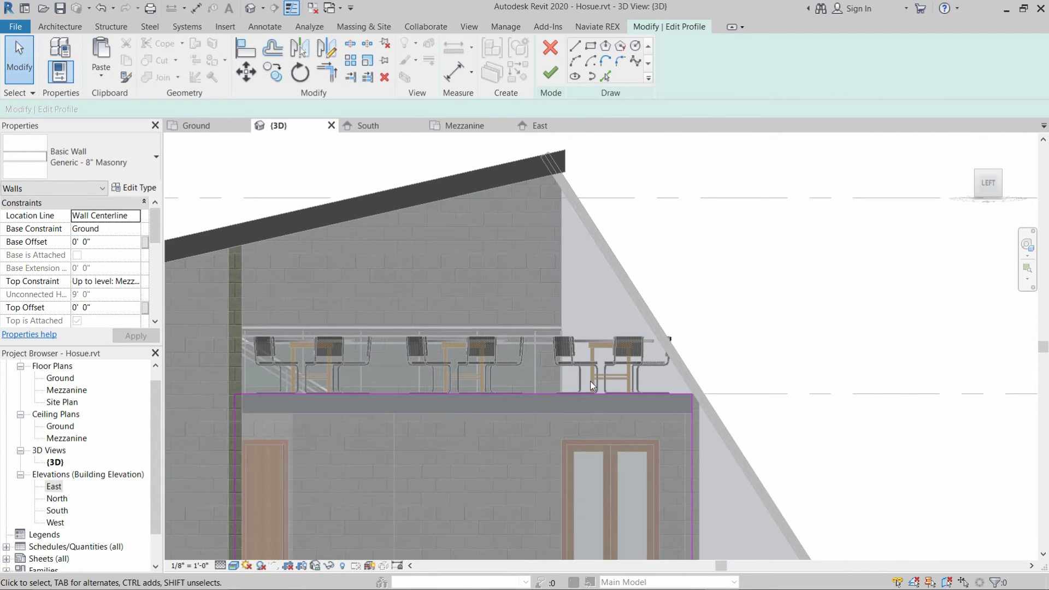
Step: Sketch a vertical line and a sloped line from the mezzanine edge along the glazed slope
click(574, 46)
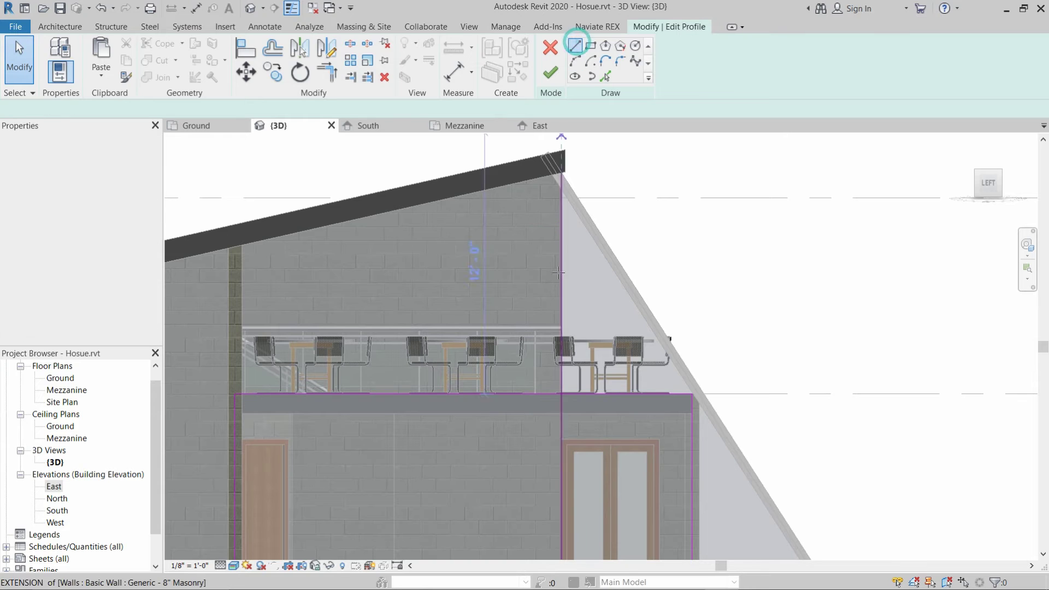
click(558, 393)
click(561, 181)
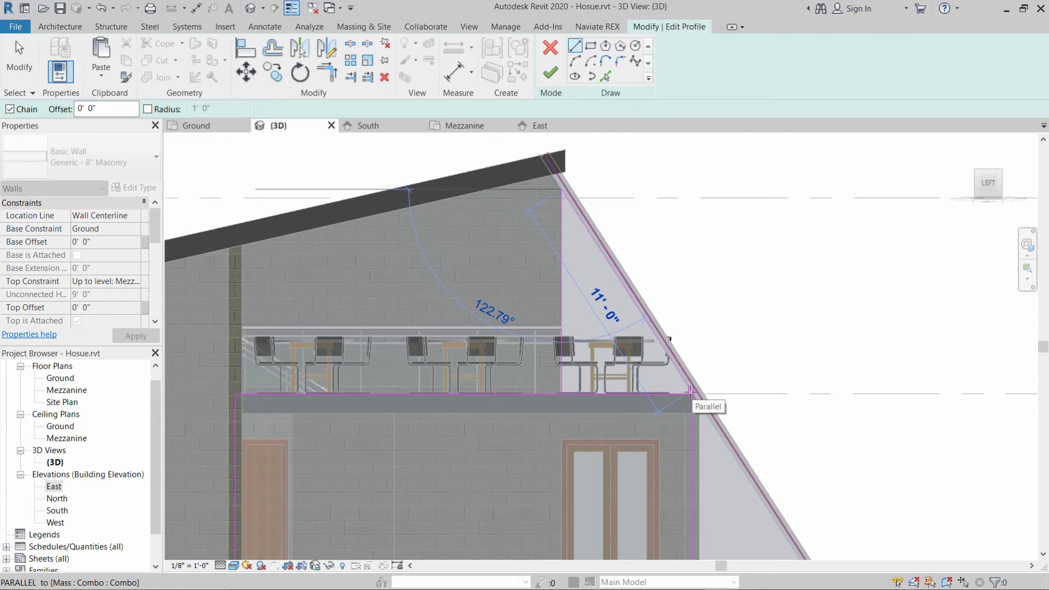
scroll(690, 391, up, 5)
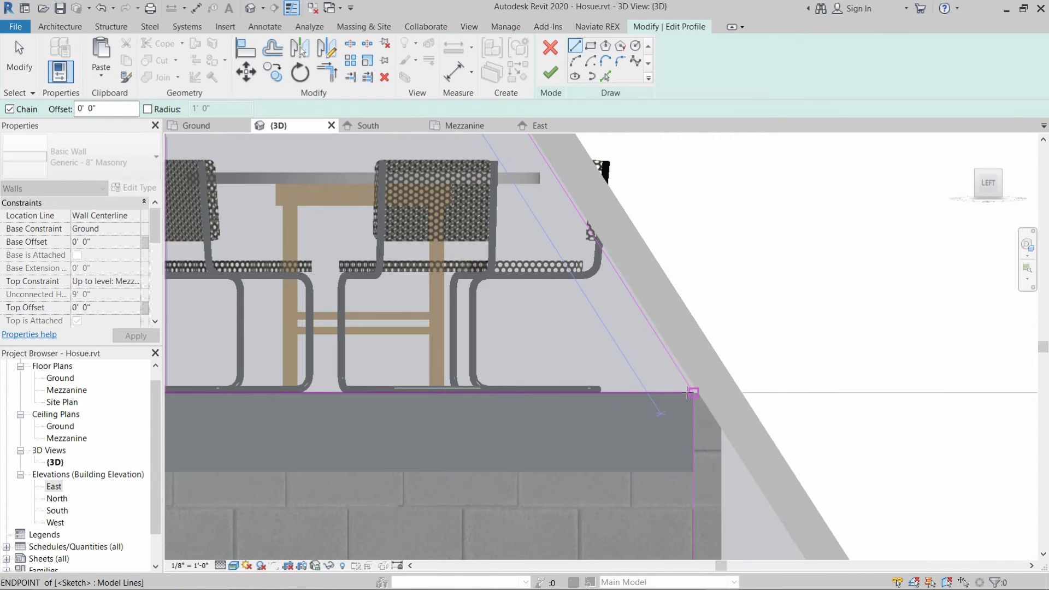
click(692, 392)
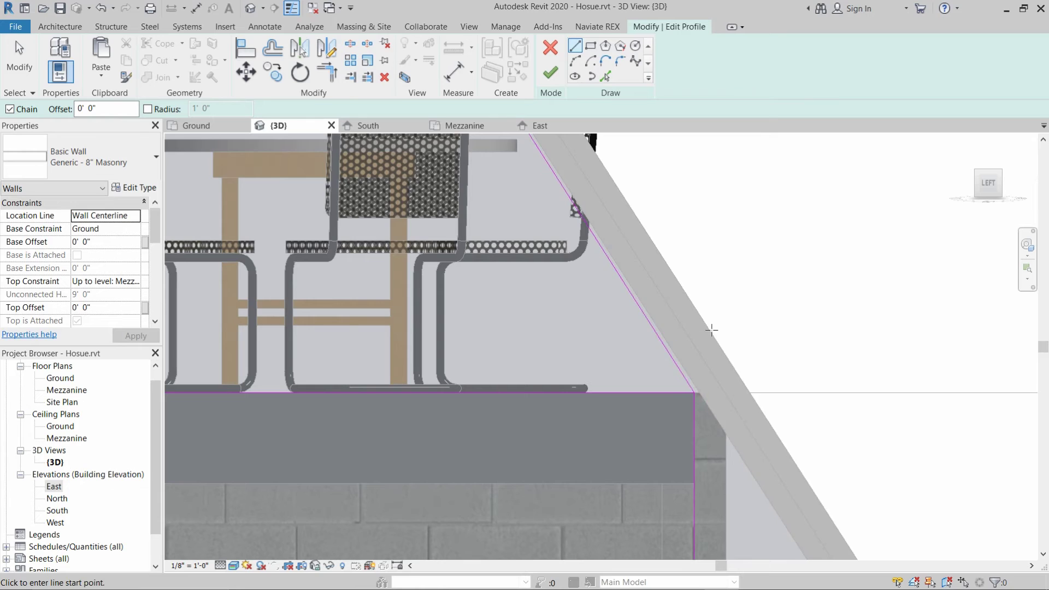
scroll(704, 355, down, 2)
scroll(704, 354, down, 4)
key(Escape)
key(Escape)
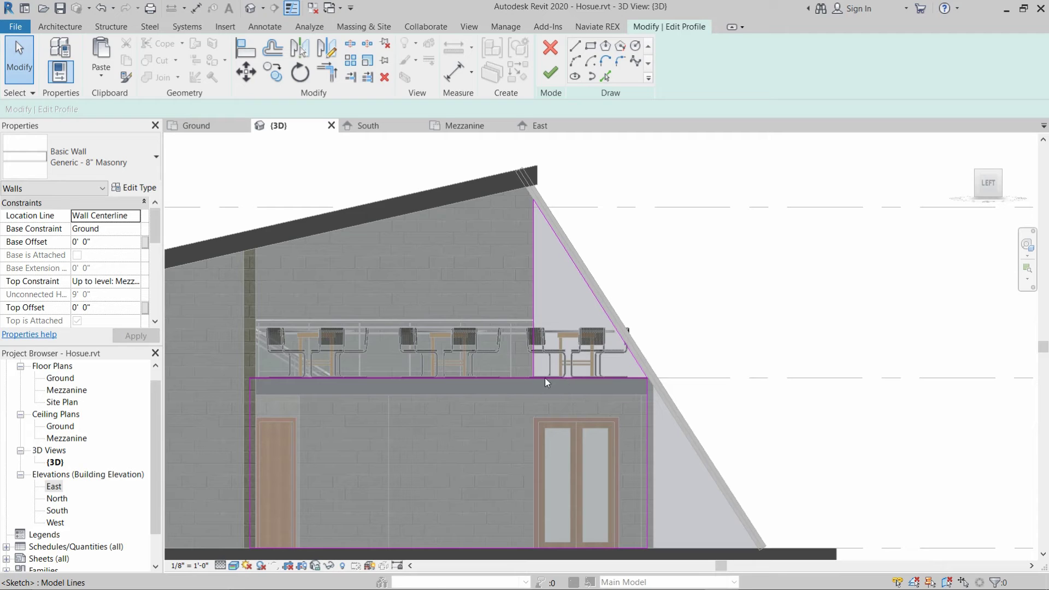
Step: Continue past the intersection error and finish the wall profile edit
click(543, 80)
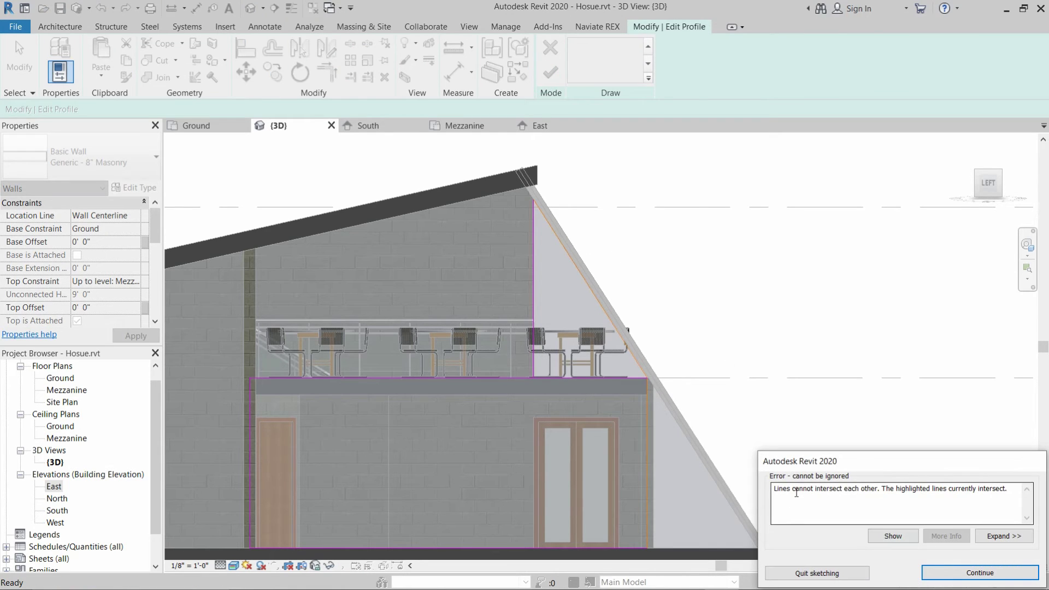
click(956, 568)
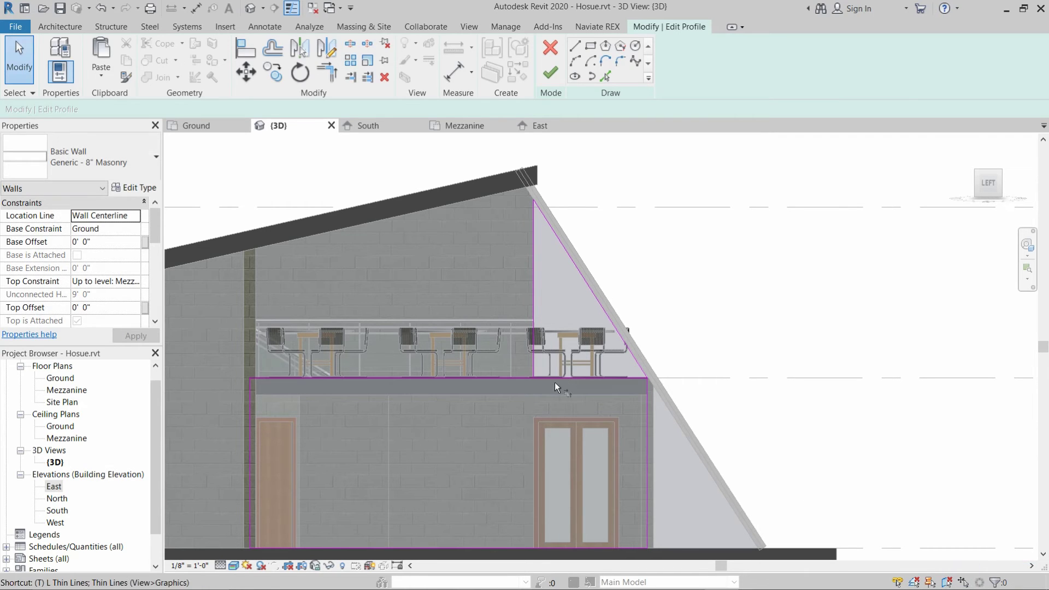
key(t)
key(r)
key(Escape)
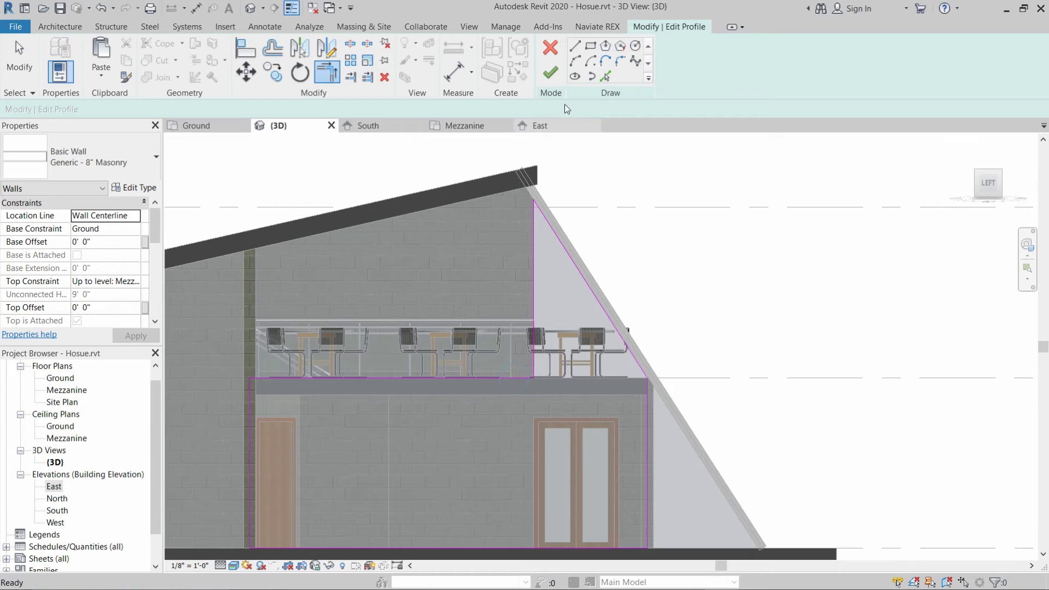
click(550, 72)
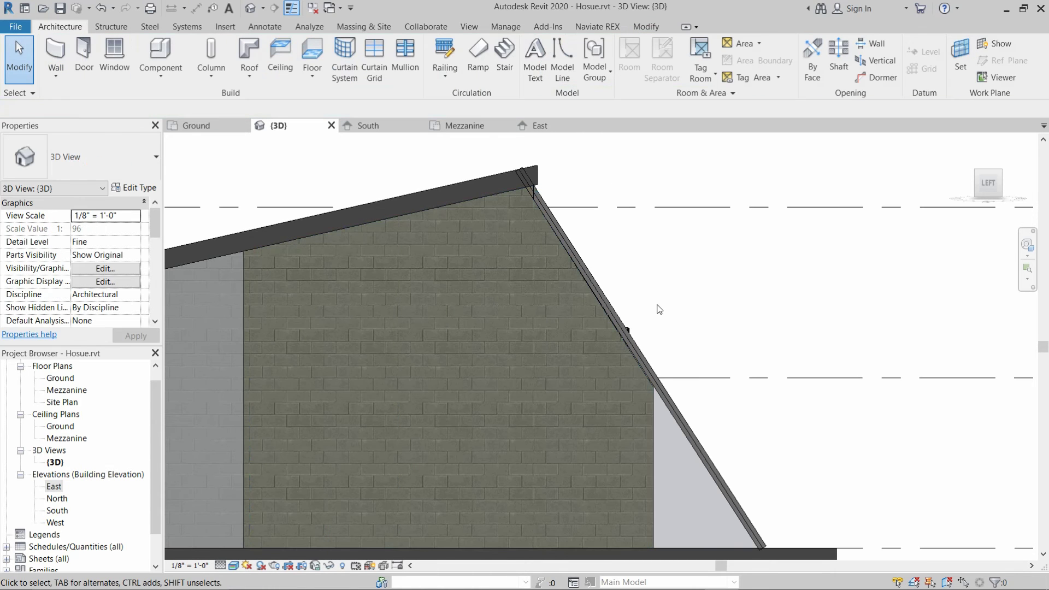
Step: Orbit the 3D view around to the masonry wall on the house's opposite side
scroll(671, 305, down, 4)
shift+middle_drag(684, 296, 614, 418)
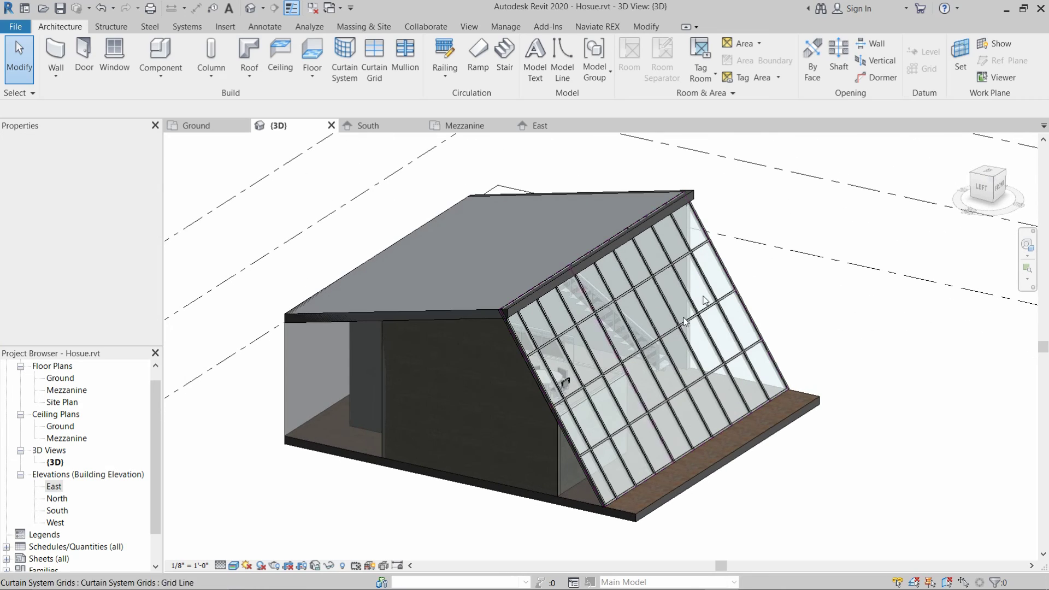
shift+middle_drag(716, 325, 395, 332)
scroll(395, 332, up, 3)
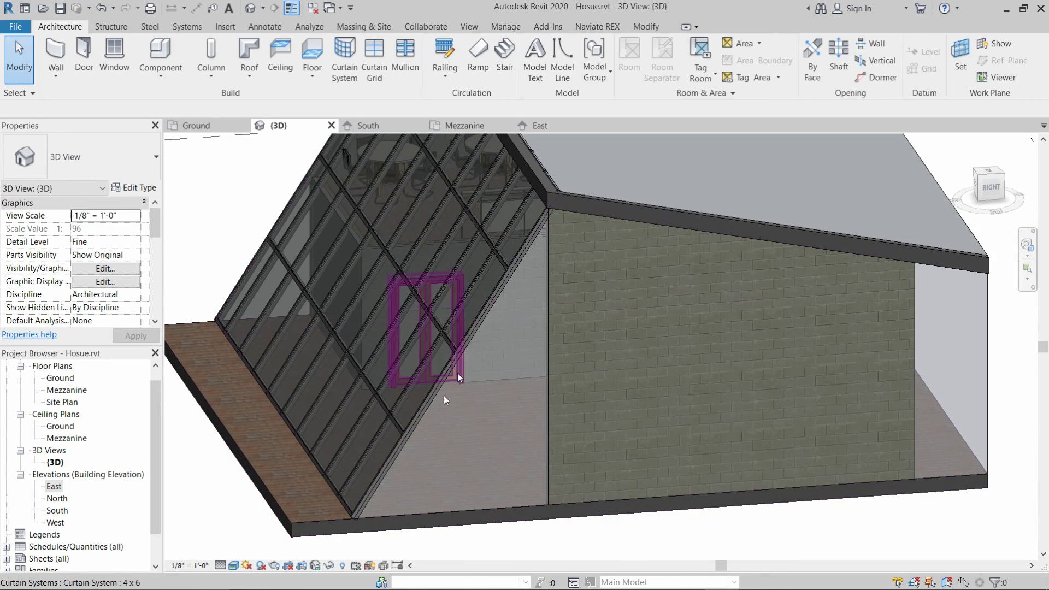
Step: In the opposite wall's profile, move the left line's end to the slope's bottom corner, removing constraints
double_click(547, 310)
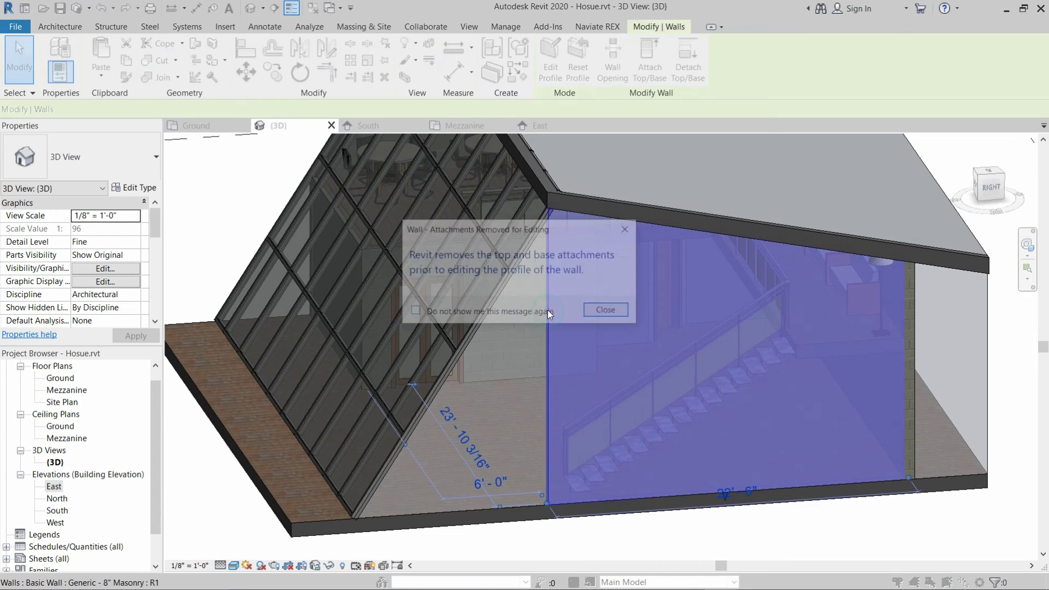
click(596, 314)
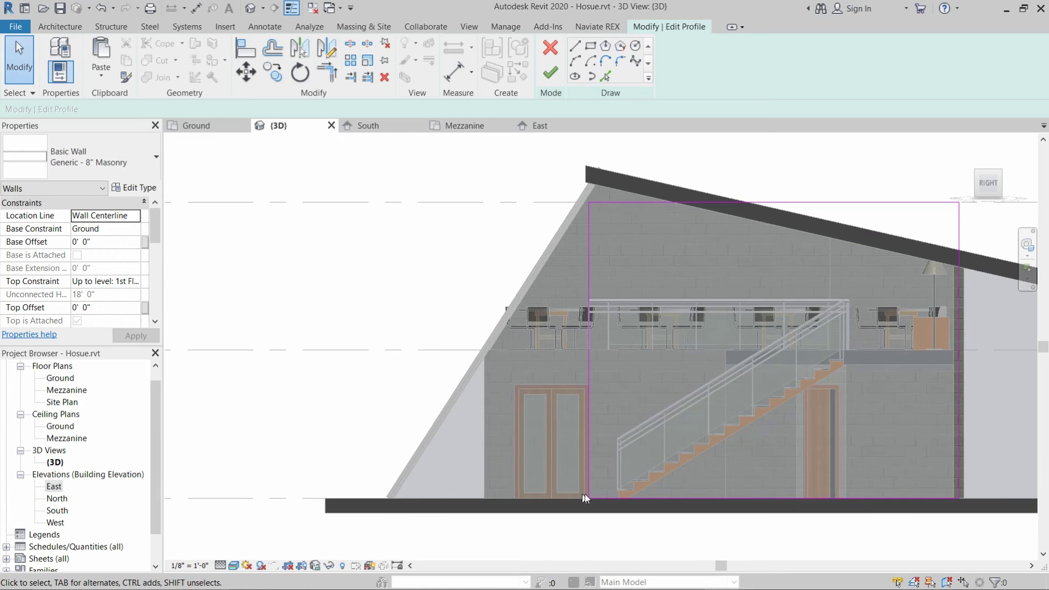
click(588, 490)
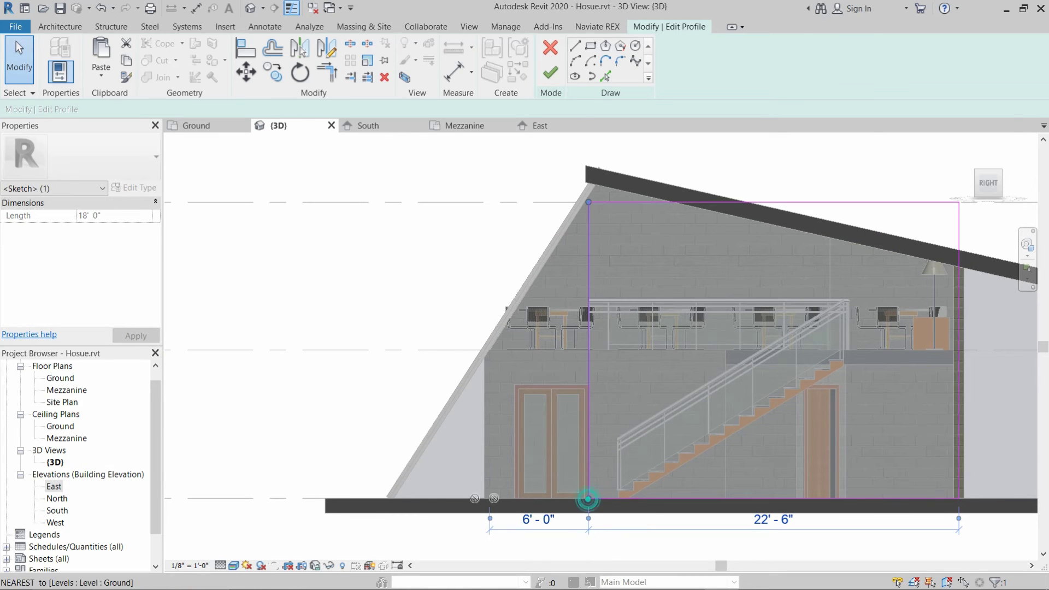
drag(588, 498, 388, 496)
scroll(388, 496, up, 6)
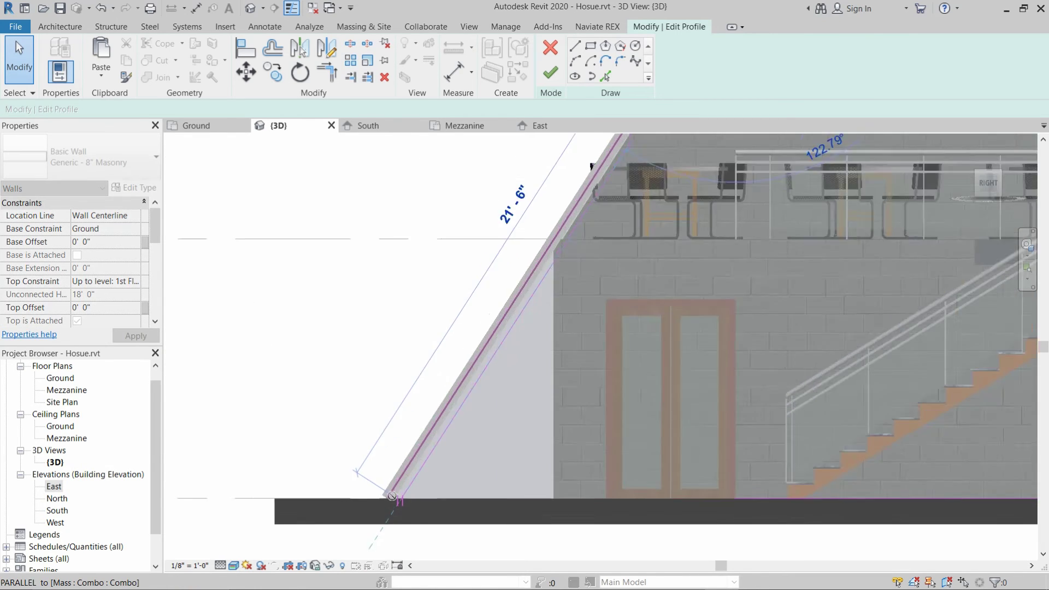
drag(389, 492, 389, 492)
scroll(482, 433, down, 5)
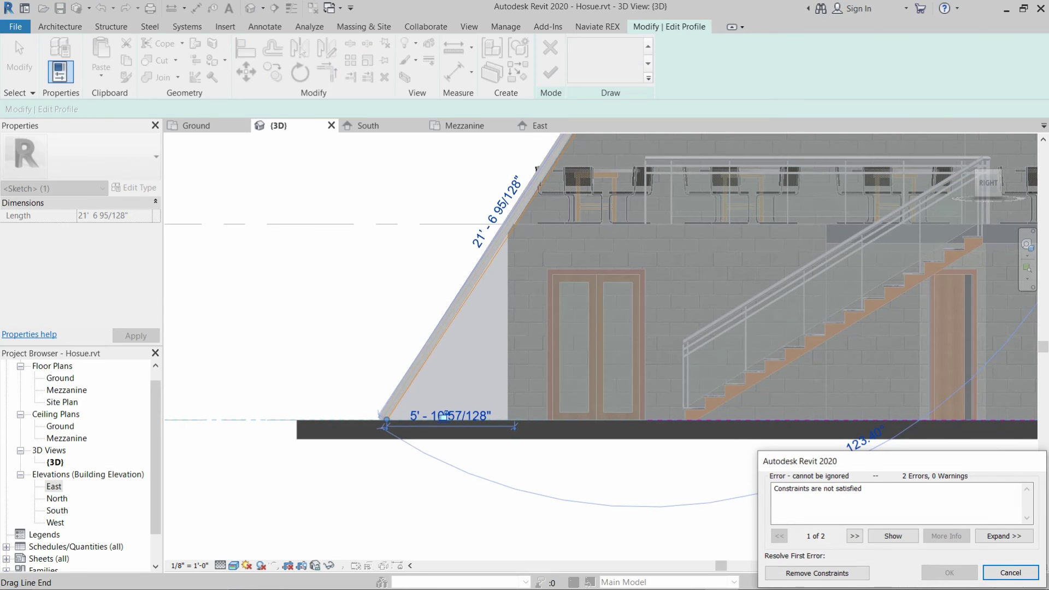
click(809, 573)
Step: Trim the bottom and slanted profile lines to a corner and finish the profile edit
scroll(473, 445, down, 5)
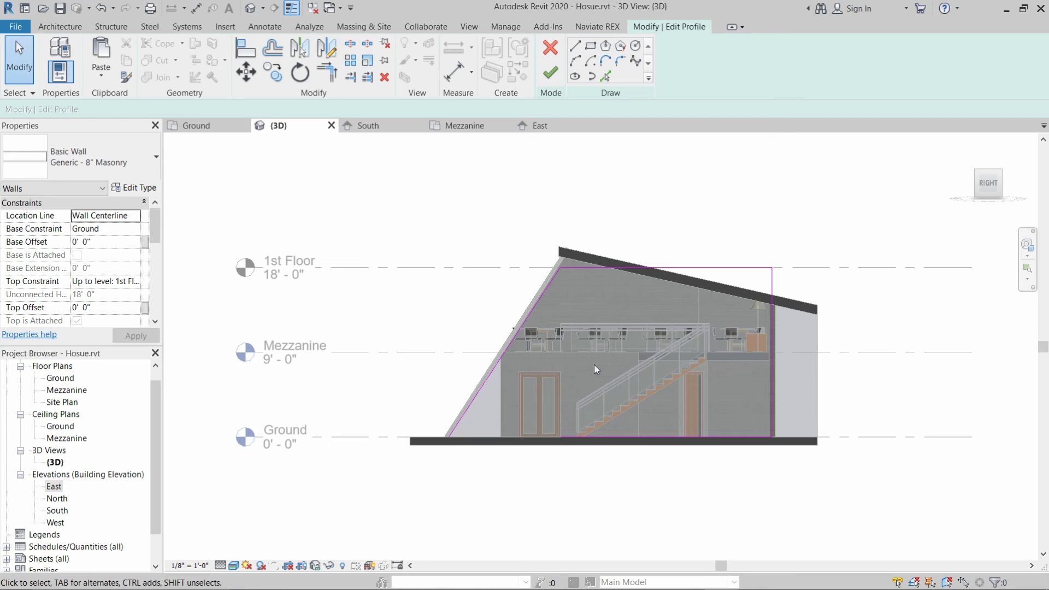
key(r)
click(459, 421)
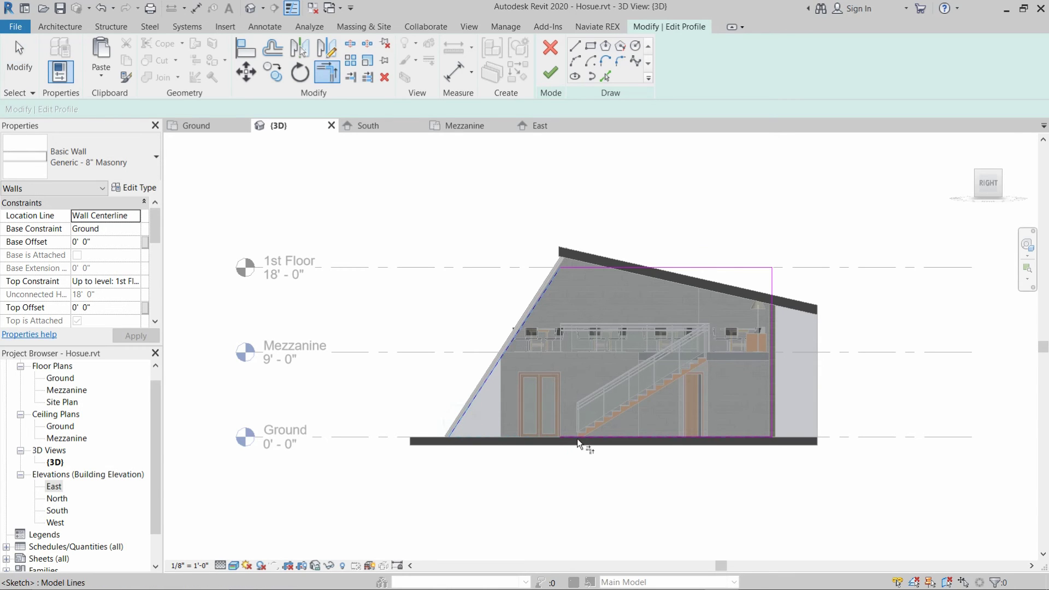
click(582, 437)
key(Escape)
key(Escape)
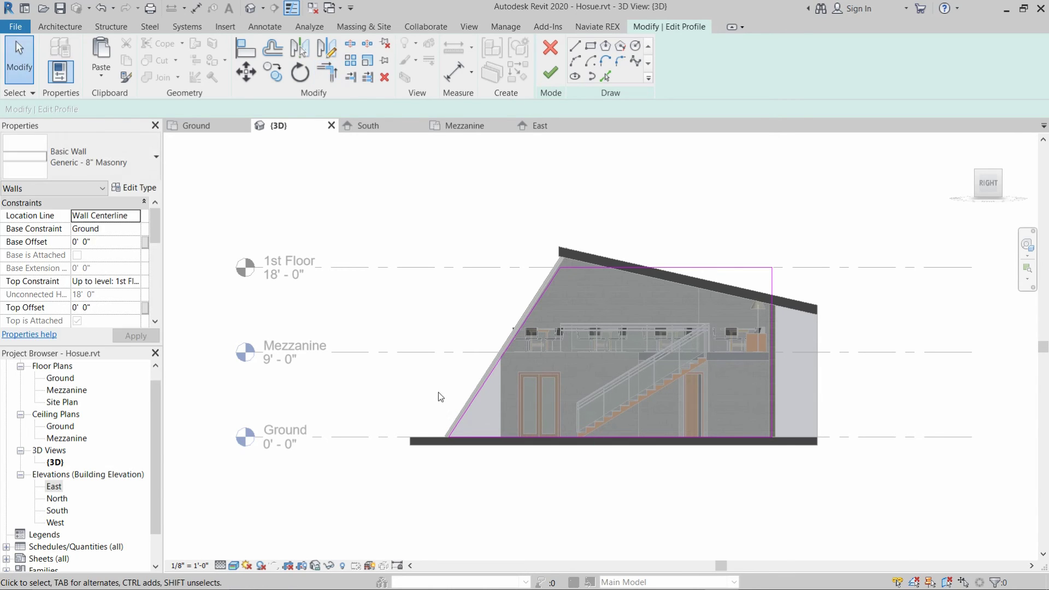
click(550, 72)
Step: Deselect the wall and orbit to an isometric view of the whole enclosed house
click(391, 311)
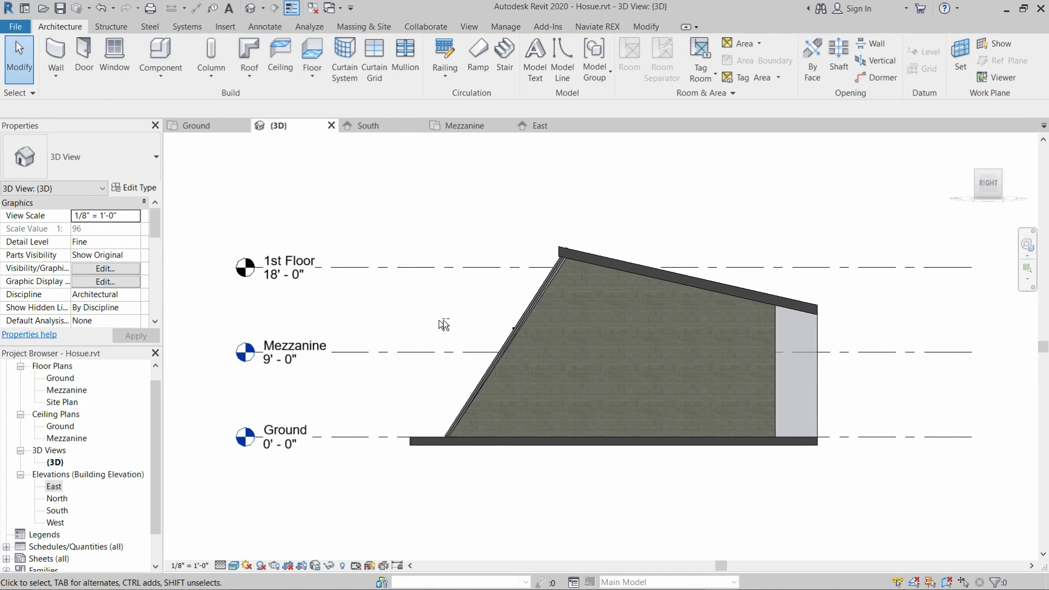
shift+middle_drag(444, 325, 760, 347)
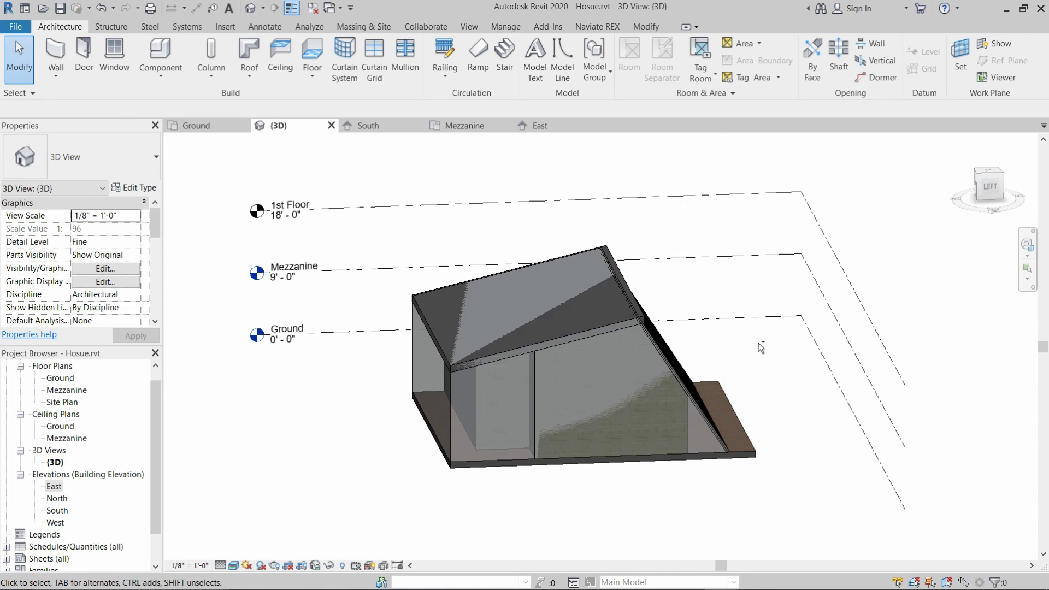